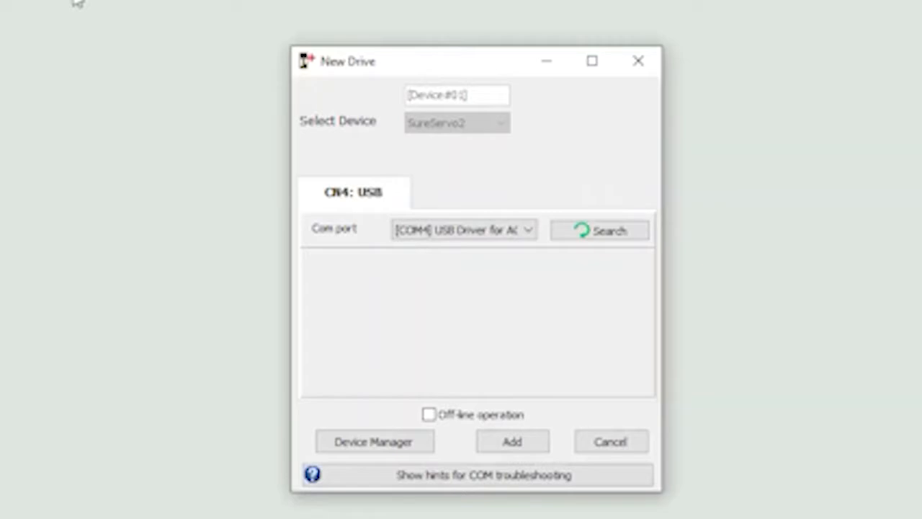
Step: Add the SureServo2 drive on the COM4 USB port, dismiss the access warning and switch the device online
{"action": "left_click", "coordinate": [531, 230]}
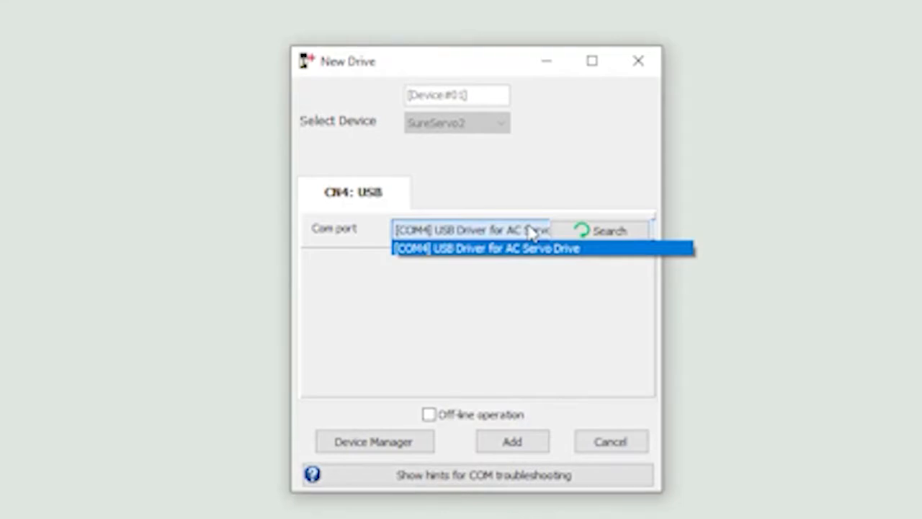
{"action": "left_click", "coordinate": [530, 230]}
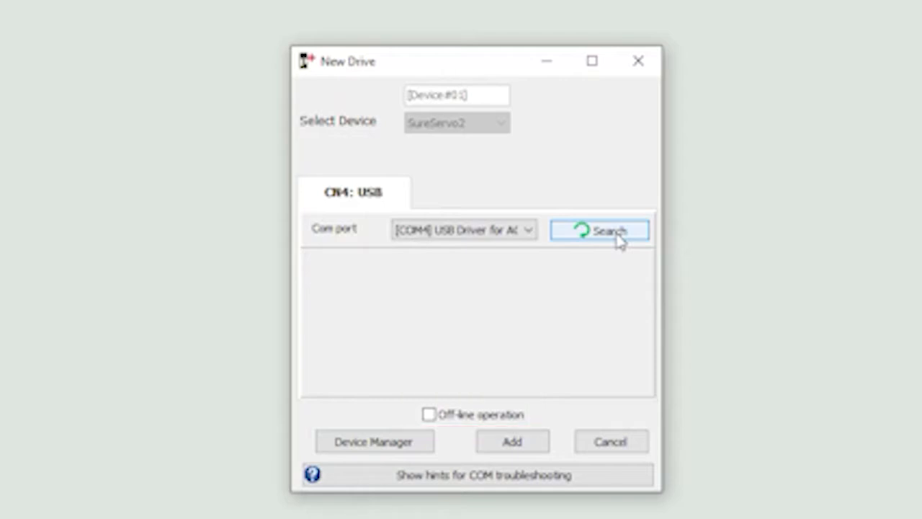
{"action": "left_click", "coordinate": [512, 442]}
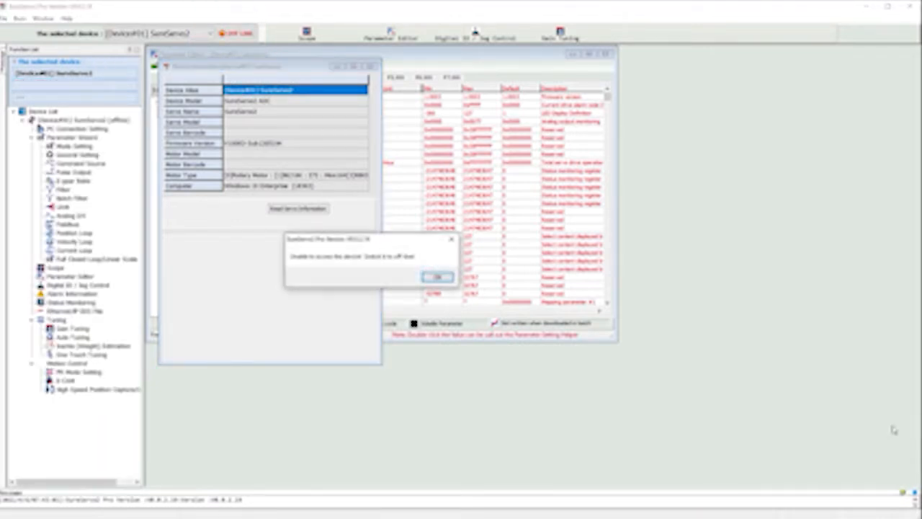
{"action": "left_click", "coordinate": [440, 279]}
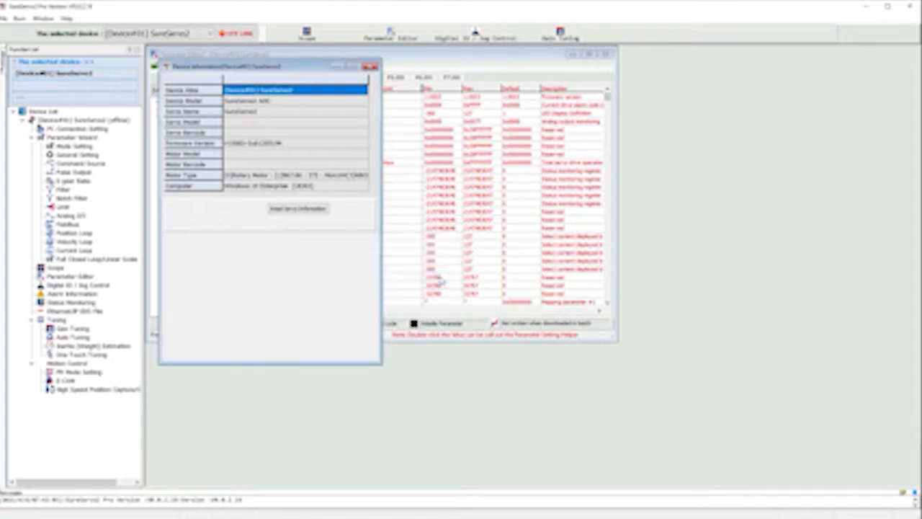
{"action": "left_click", "coordinate": [238, 34]}
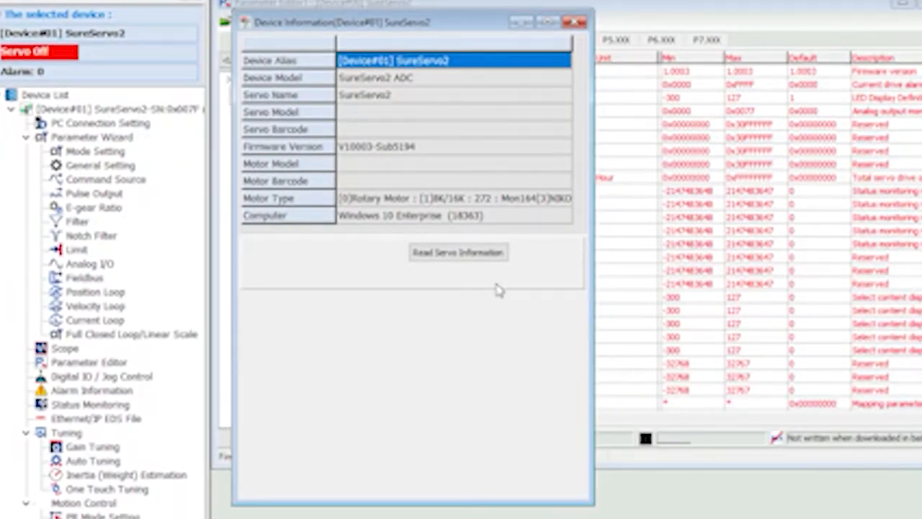
Step: Read the servo information from the drive and load all drive parameters into the Parameter Editor
{"action": "left_click", "coordinate": [469, 255]}
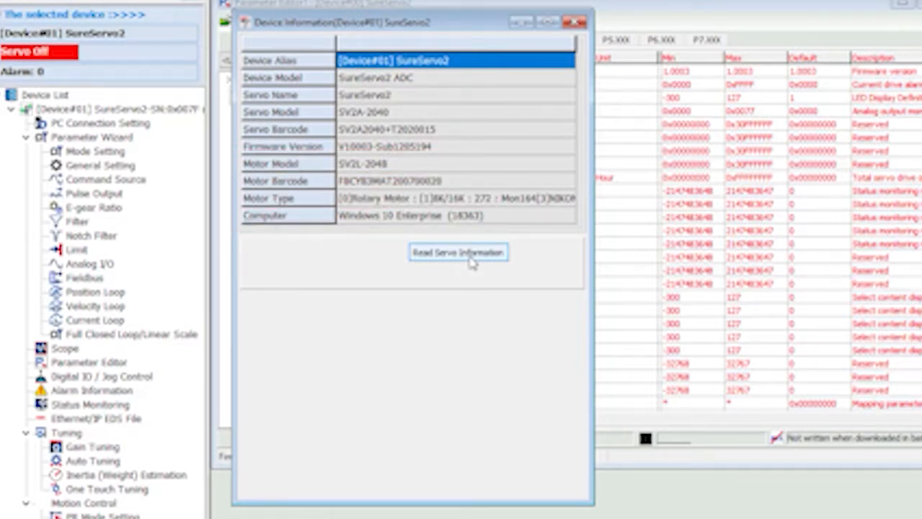
{"action": "left_click", "coordinate": [574, 22]}
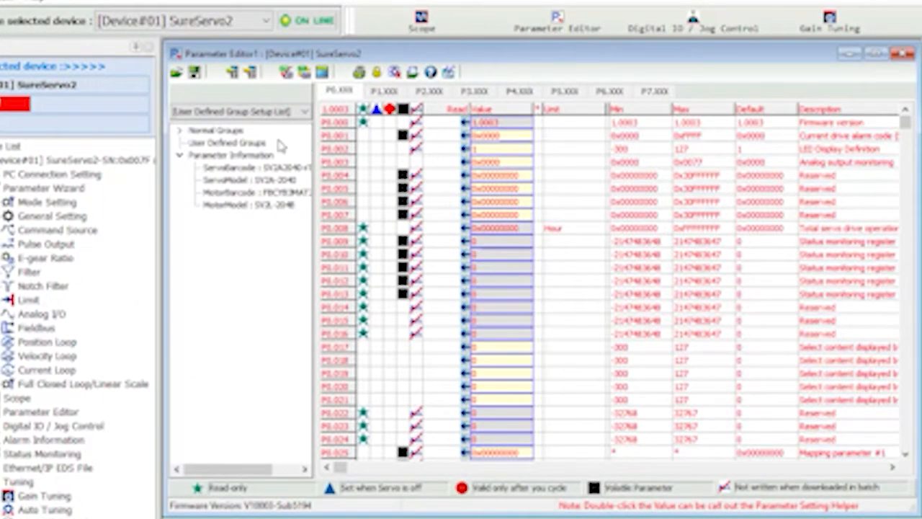
{"action": "left_click", "coordinate": [236, 77]}
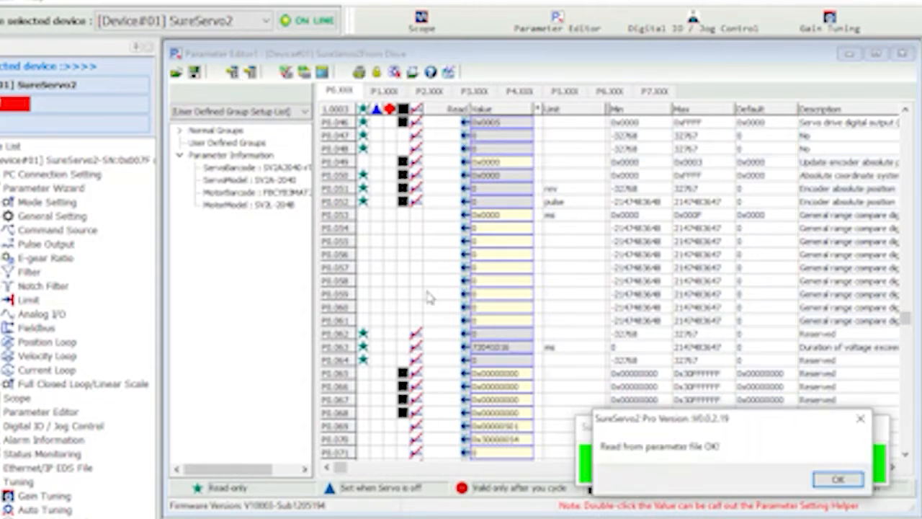
{"action": "left_click", "coordinate": [838, 480]}
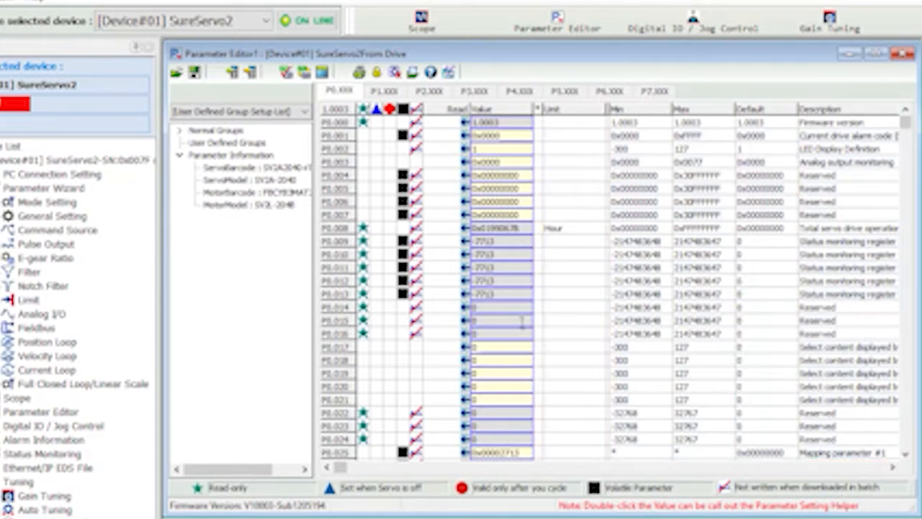
Step: Set the input contact of P2.015 (DI6 functional planning) to Normally opened (contact a) and write it to the servo
{"action": "left_click", "coordinate": [430, 92]}
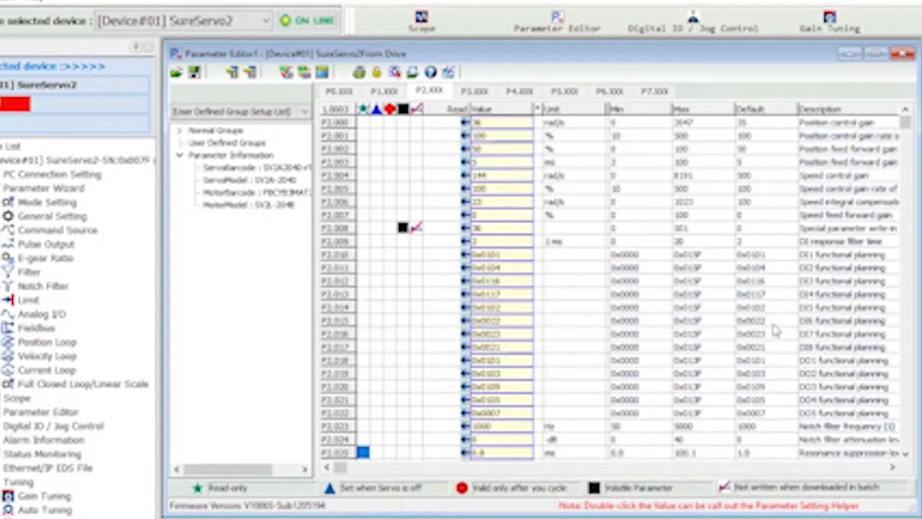
{"action": "left_click", "coordinate": [493, 322]}
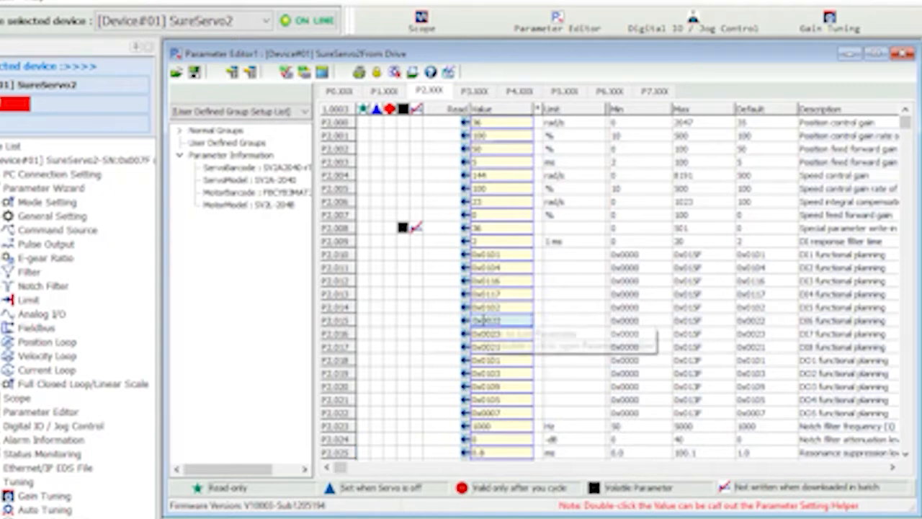
{"action": "double_click", "coordinate": [492, 323]}
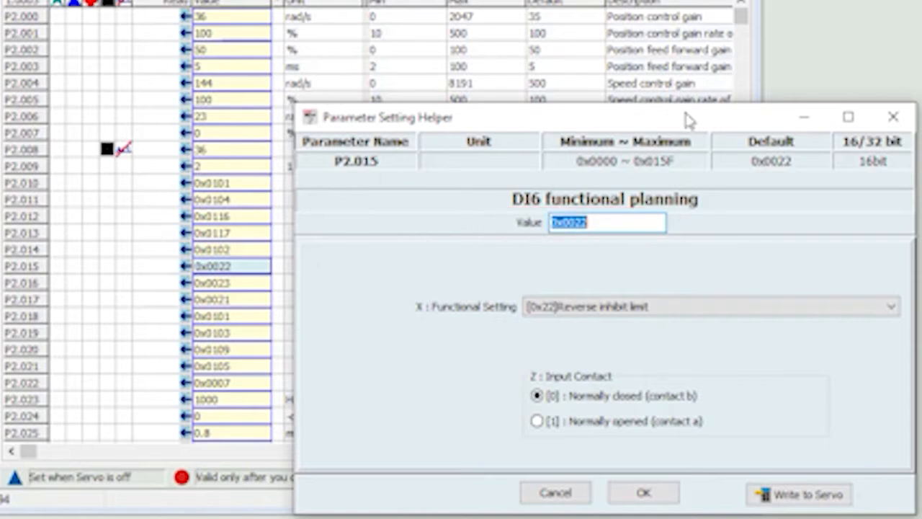
{"action": "left_click", "coordinate": [892, 307]}
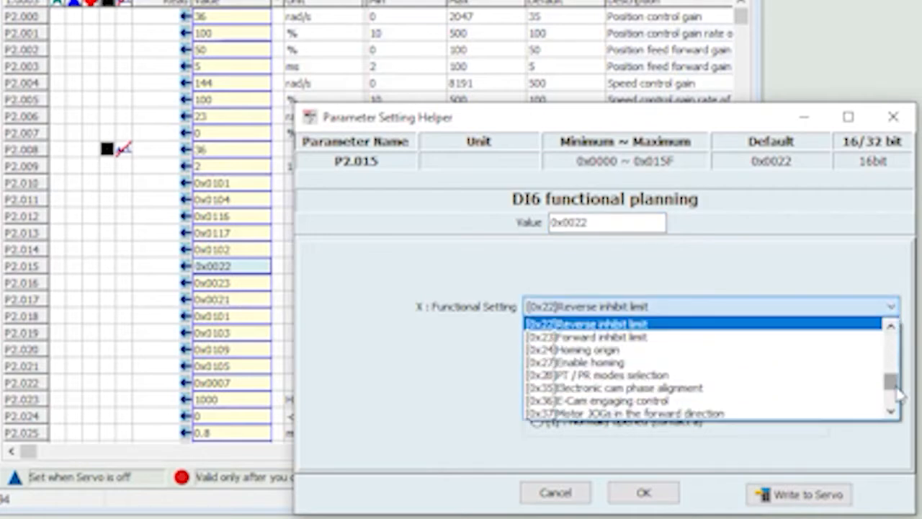
{"action": "mouse_move", "coordinate": [892, 382]}
{"action": "left_mouse_down"}
{"action": "mouse_move", "coordinate": [891, 341]}
{"action": "mouse_move", "coordinate": [902, 394]}
{"action": "left_mouse_up"}
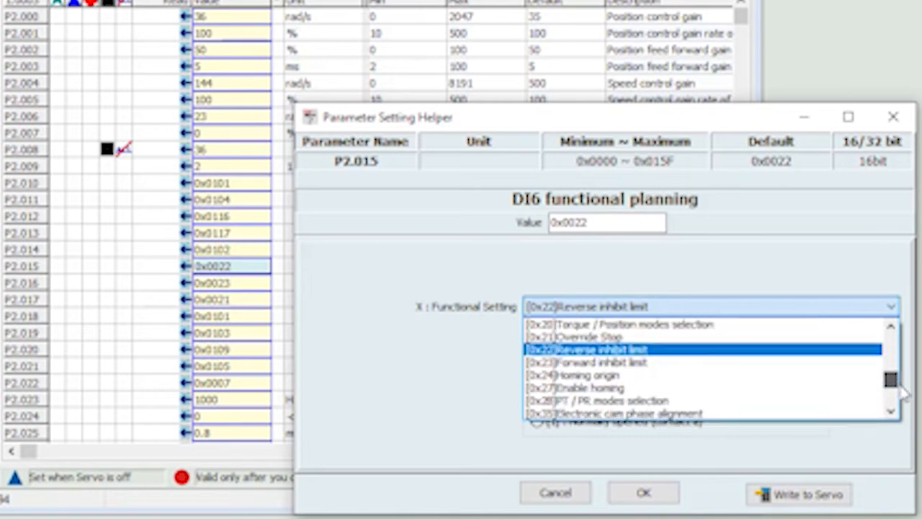
{"action": "left_click", "coordinate": [879, 271]}
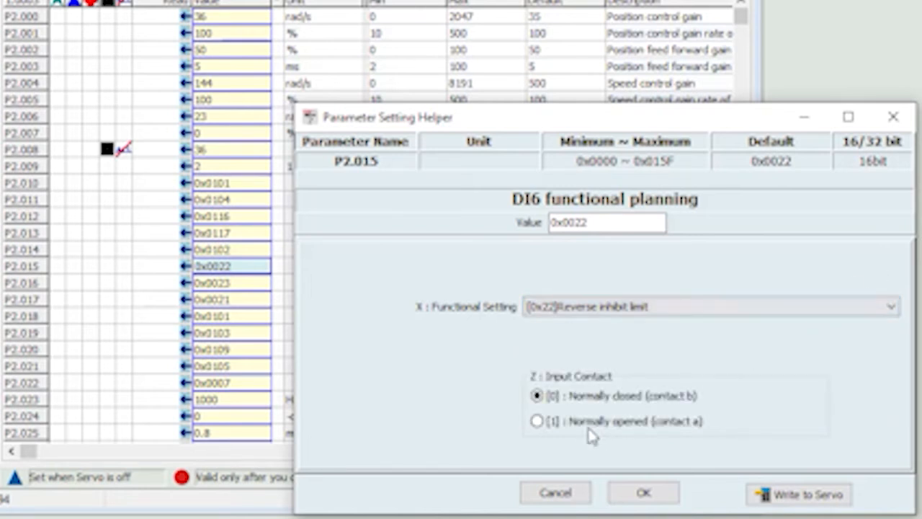
{"action": "left_click", "coordinate": [537, 421]}
{"action": "left_click", "coordinate": [537, 396]}
{"action": "left_click", "coordinate": [537, 421]}
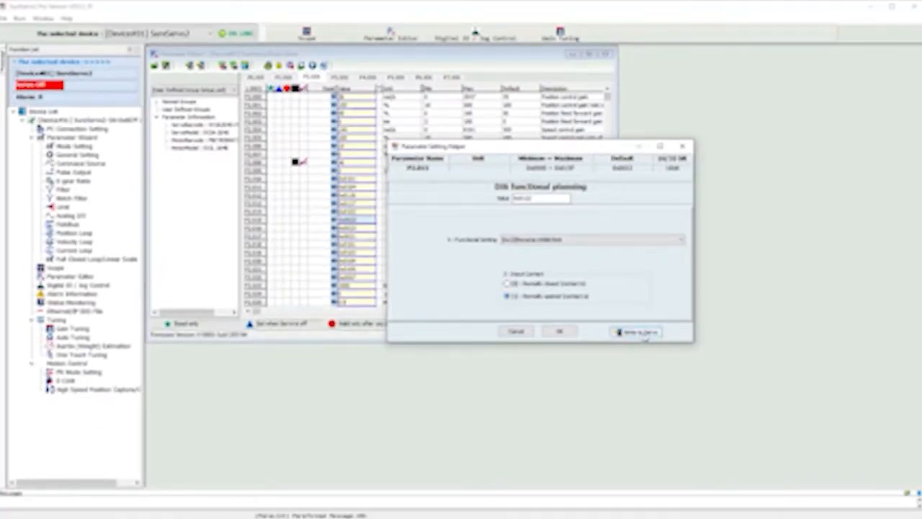
{"action": "left_click", "coordinate": [638, 332]}
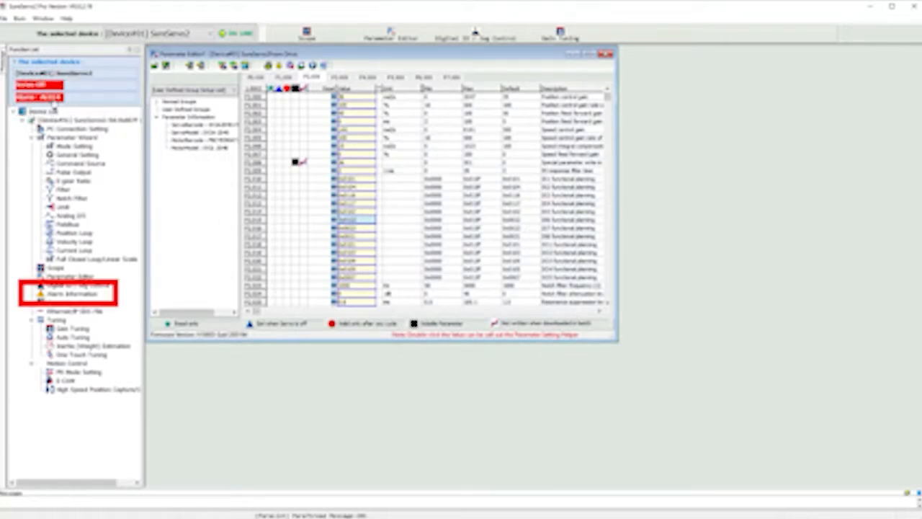
Step: Review the drive's current alarm and alarm history, and look up alarm codes 1 and 23
{"action": "left_click", "coordinate": [72, 294]}
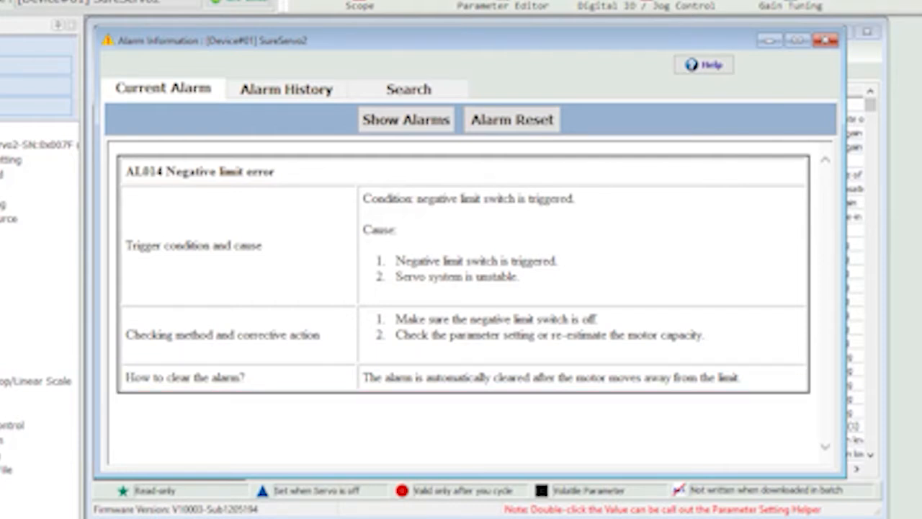
{"action": "left_click", "coordinate": [287, 94]}
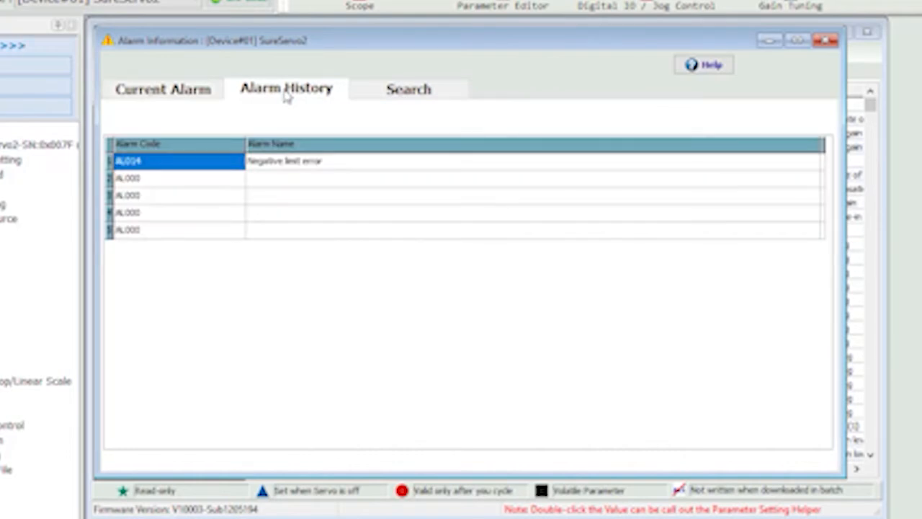
{"action": "left_click", "coordinate": [420, 94]}
{"action": "double_click", "coordinate": [319, 117]}
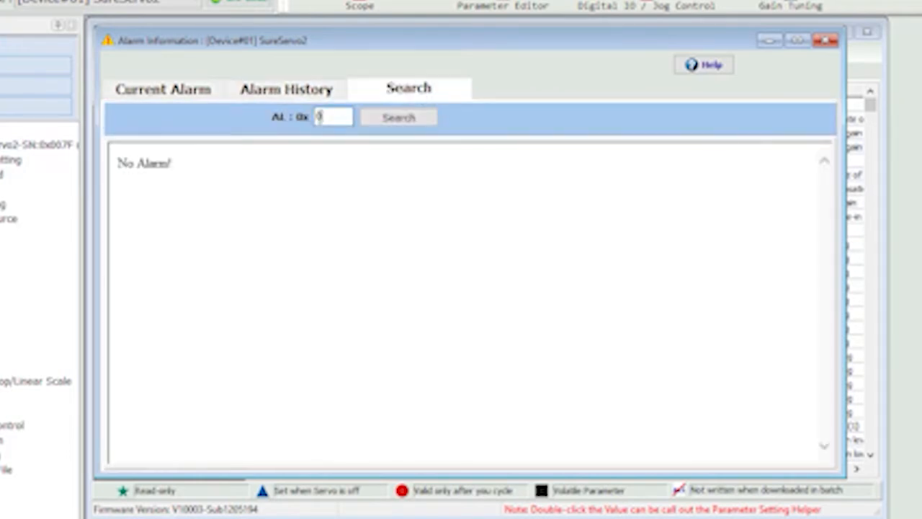
{"action": "type", "text": "1"}
{"action": "key", "text": "Return"}
{"action": "left_click_drag", "start_coordinate": [331, 116], "coordinate": [310, 116]}
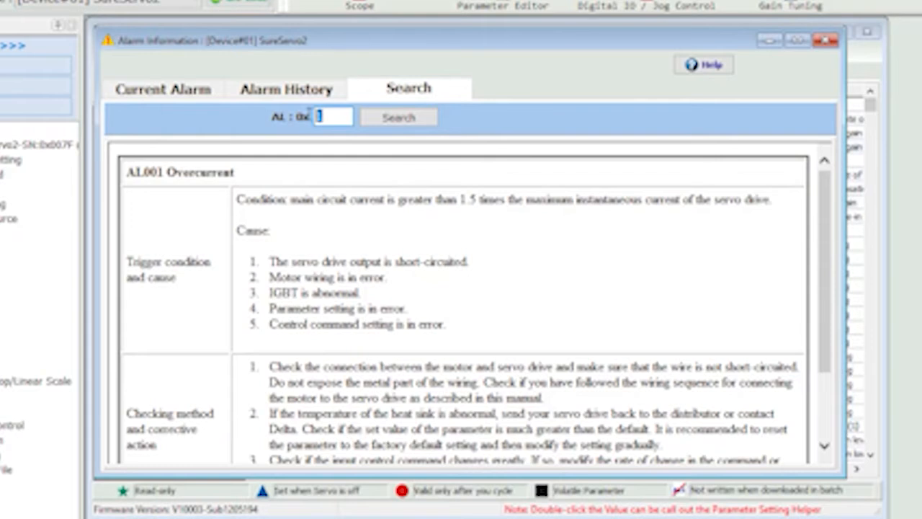
{"action": "type", "text": "23"}
{"action": "key", "text": "Return"}
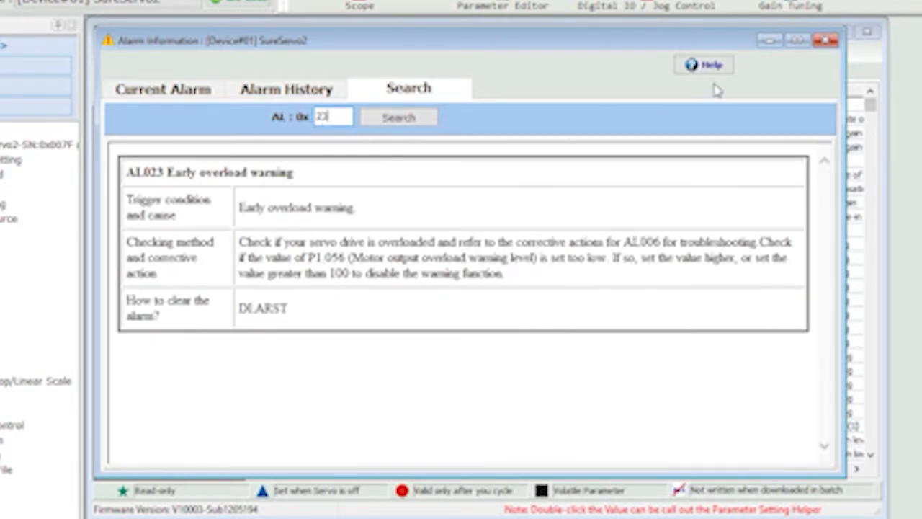
{"action": "left_click", "coordinate": [826, 40]}
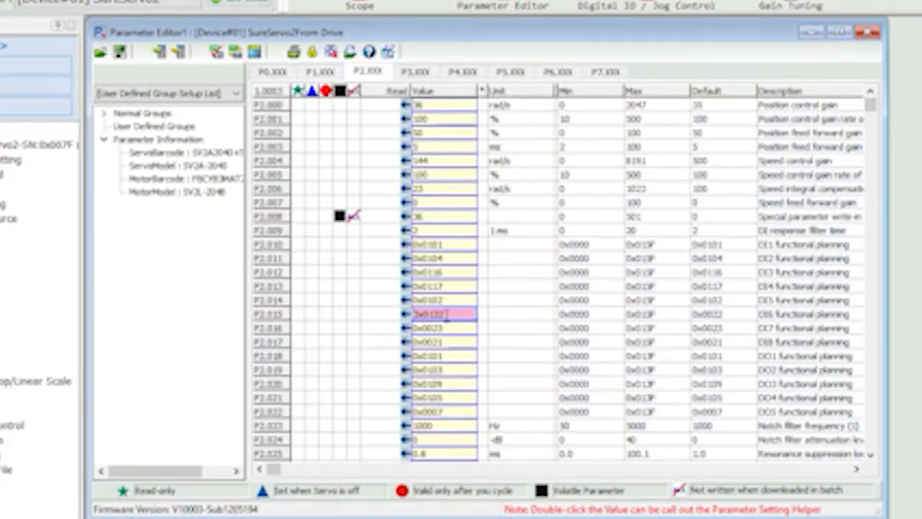
Step: Set P2.015 (DI6 functional planning) to 0x0022 directly in the parameter table and send the value to the drive
{"action": "double_click", "coordinate": [443, 314]}
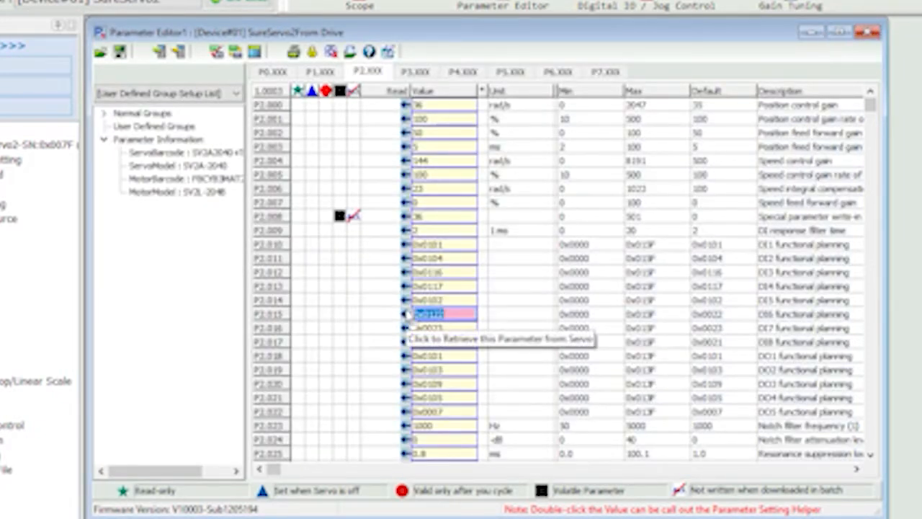
{"action": "type", "text": "0x0"}
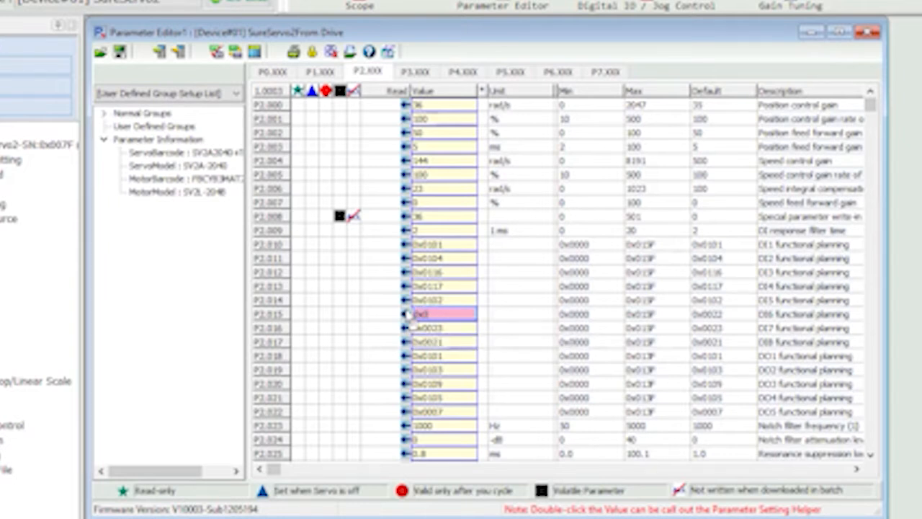
{"action": "type", "text": "022"}
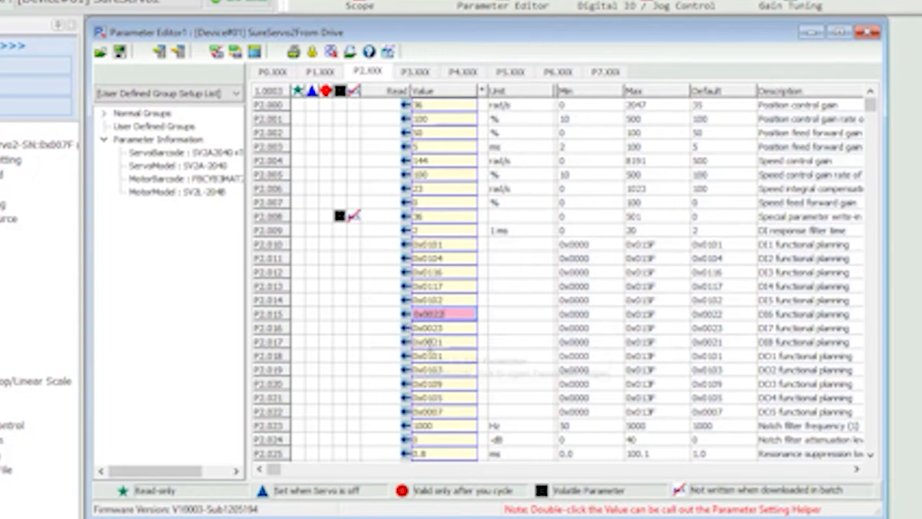
{"action": "left_click", "coordinate": [441, 343]}
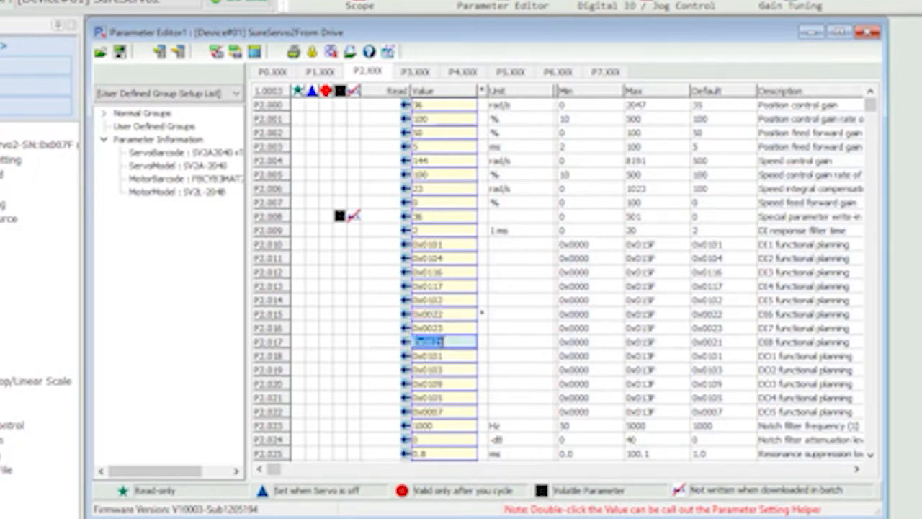
{"action": "left_click", "coordinate": [482, 311]}
{"action": "left_click", "coordinate": [453, 314]}
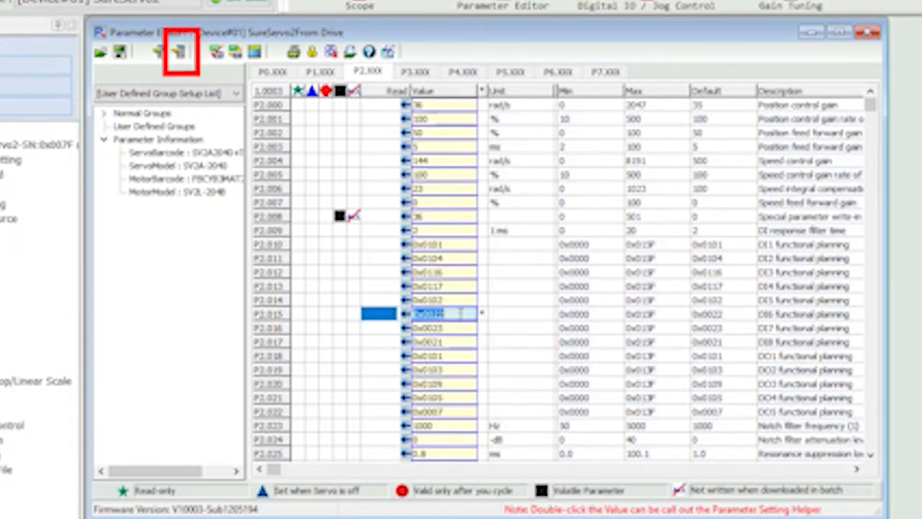
{"action": "left_click_drag", "start_coordinate": [461, 313], "coordinate": [419, 315]}
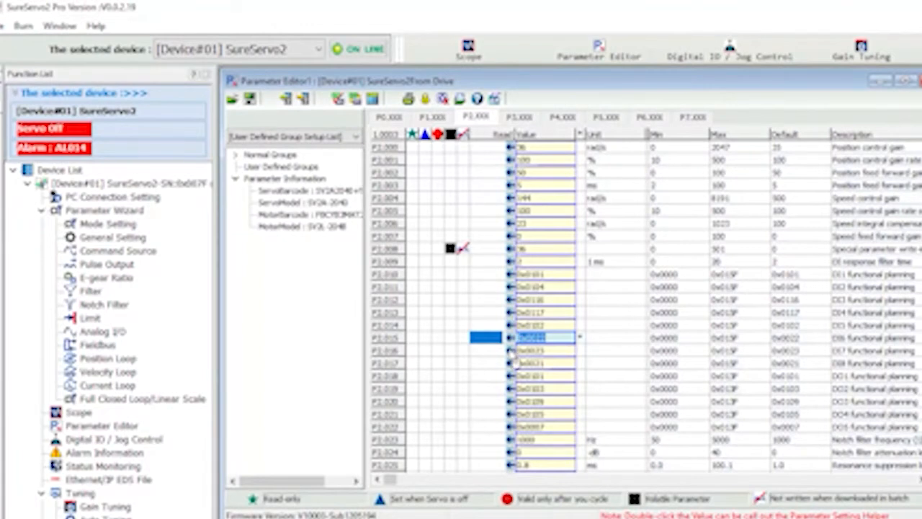
{"action": "type", "text": "0x0022"}
{"action": "key", "text": "Return"}
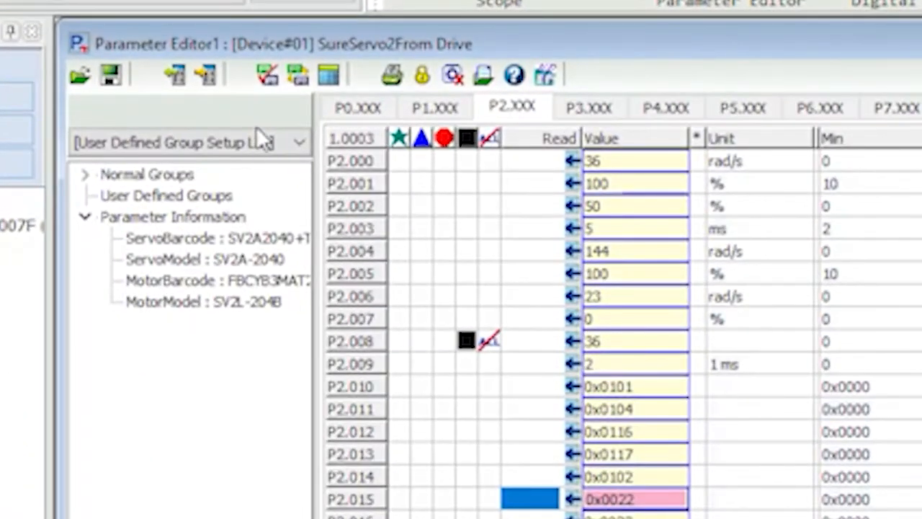
Step: Examine the parameter comparison types and the target version options for converting the configuration, without applying either
{"action": "left_click", "coordinate": [266, 76]}
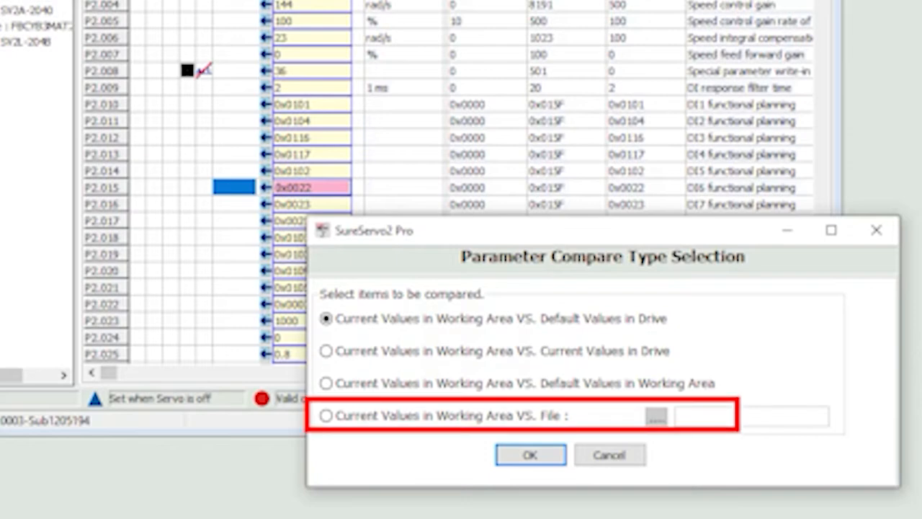
{"action": "left_click", "coordinate": [589, 459]}
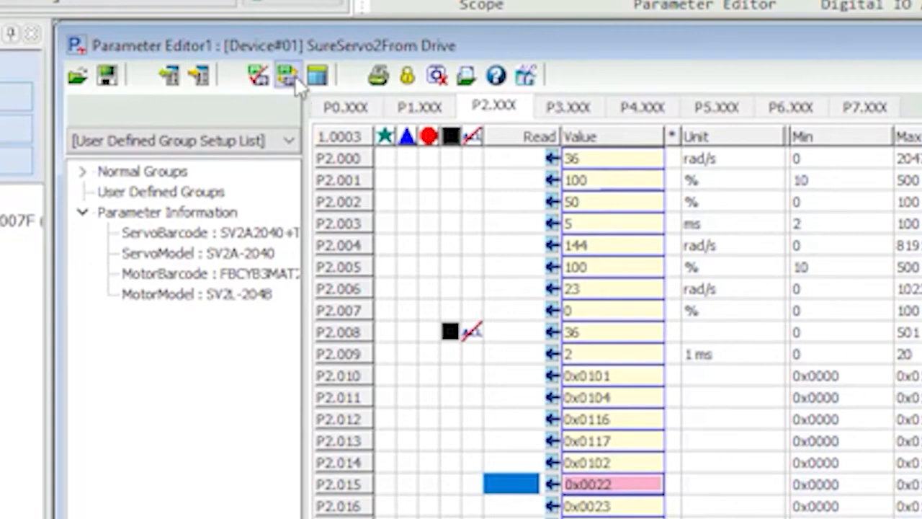
{"action": "left_click", "coordinate": [287, 75]}
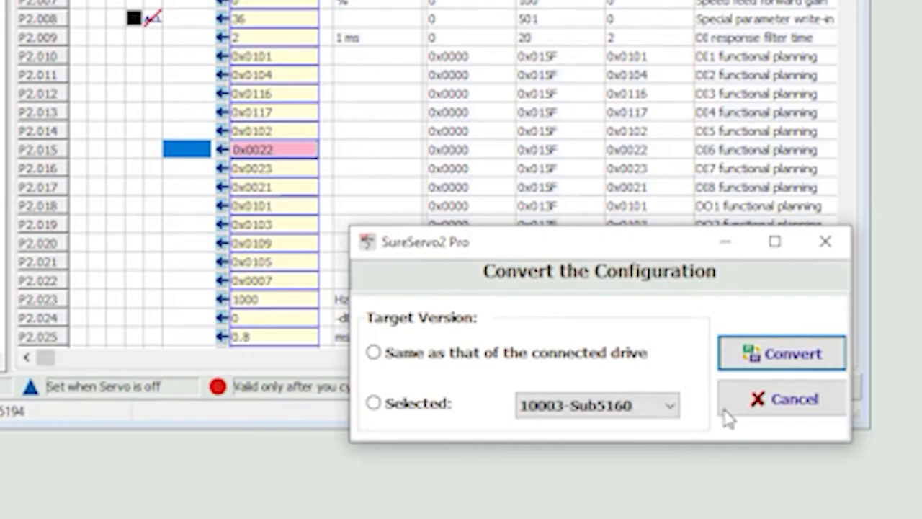
{"action": "left_click", "coordinate": [785, 414]}
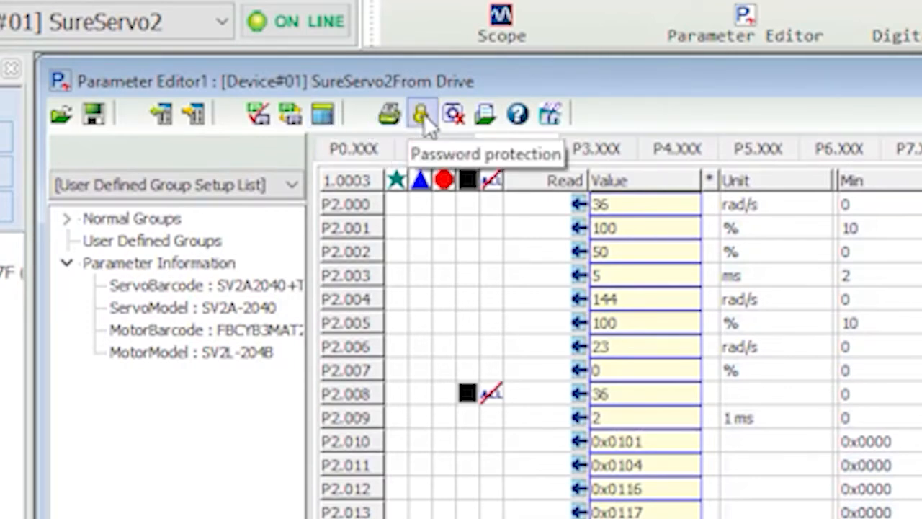
Step: Open the User Defined Group Editor and add a new parameter group named MyGroup
{"action": "left_click", "coordinate": [551, 115]}
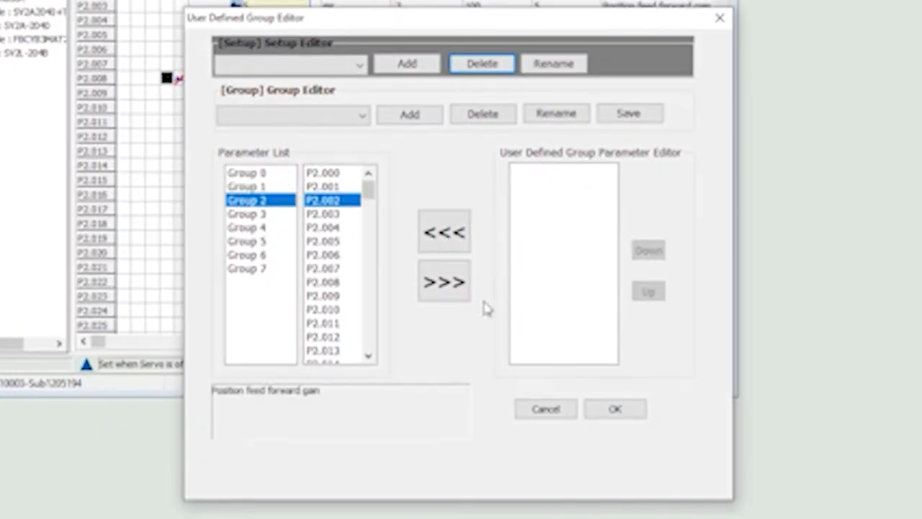
{"action": "left_click", "coordinate": [804, 408]}
{"action": "type", "text": "MyGroup"}
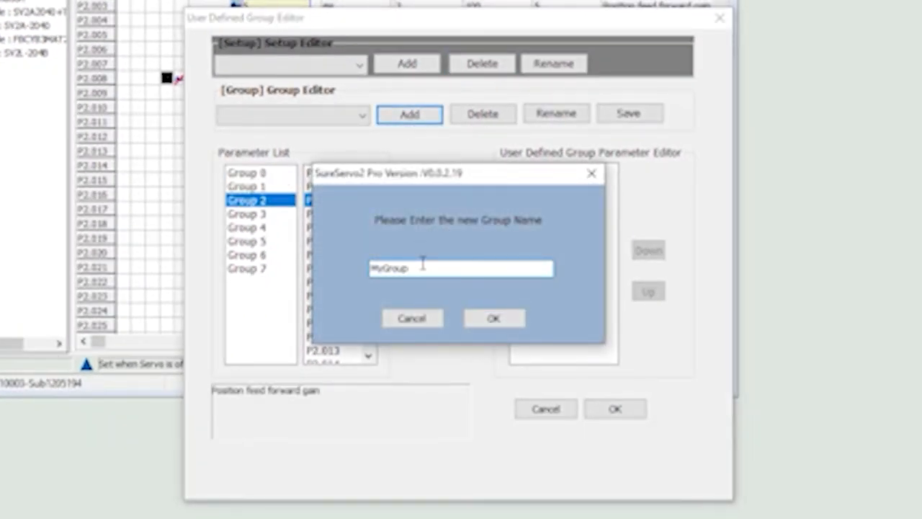
{"action": "key", "text": "Return"}
Step: Add P2.002, P2.008 and all Group 0 parameters to MyGroup, save the group and display it in the Parameter Editor
{"action": "left_click", "coordinate": [440, 279]}
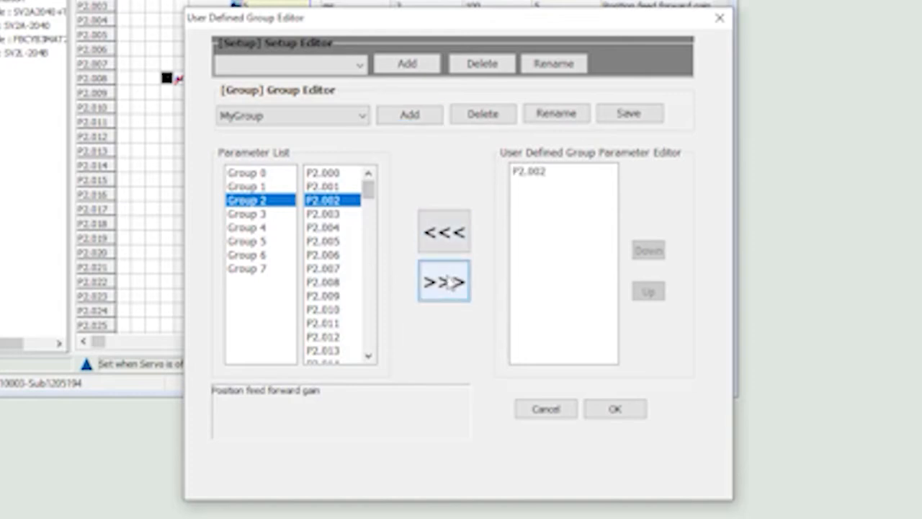
{"action": "left_click", "coordinate": [353, 282]}
{"action": "left_click", "coordinate": [442, 281]}
{"action": "left_click", "coordinate": [255, 175]}
{"action": "left_click", "coordinate": [444, 281]}
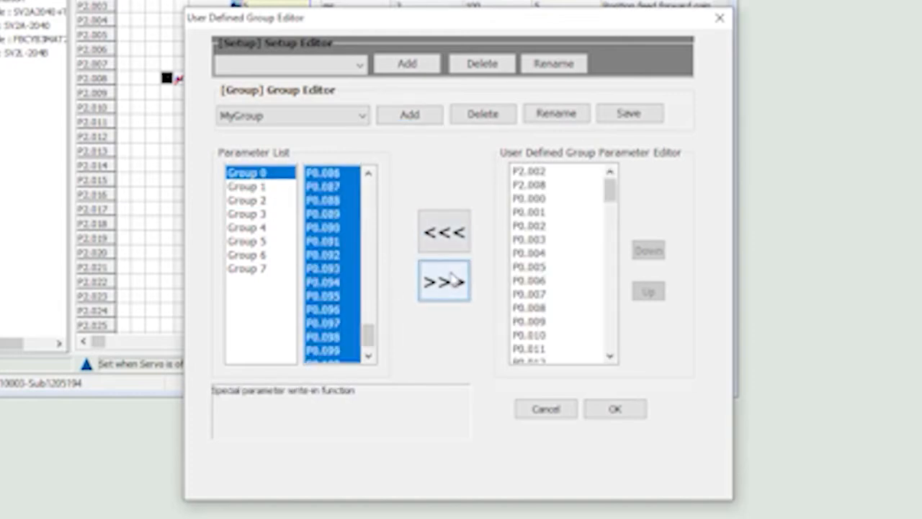
{"action": "left_click", "coordinate": [616, 408]}
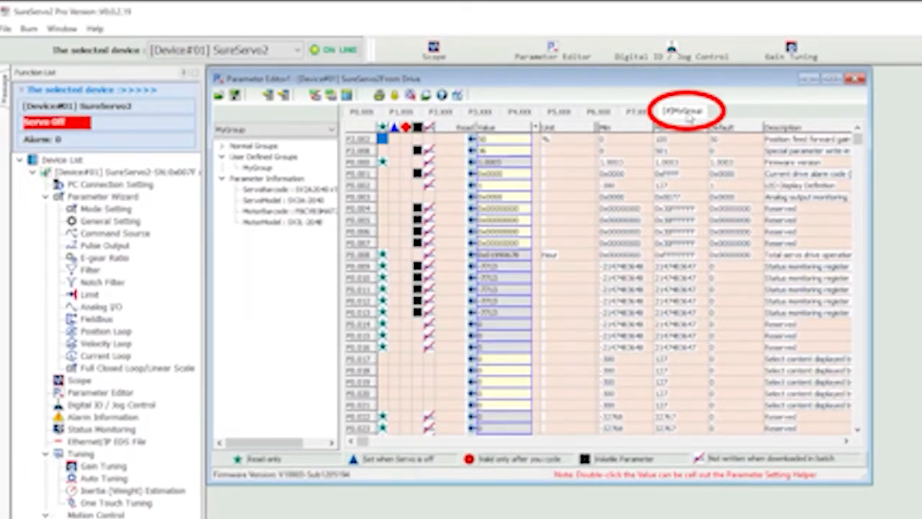
{"action": "left_click", "coordinate": [258, 169]}
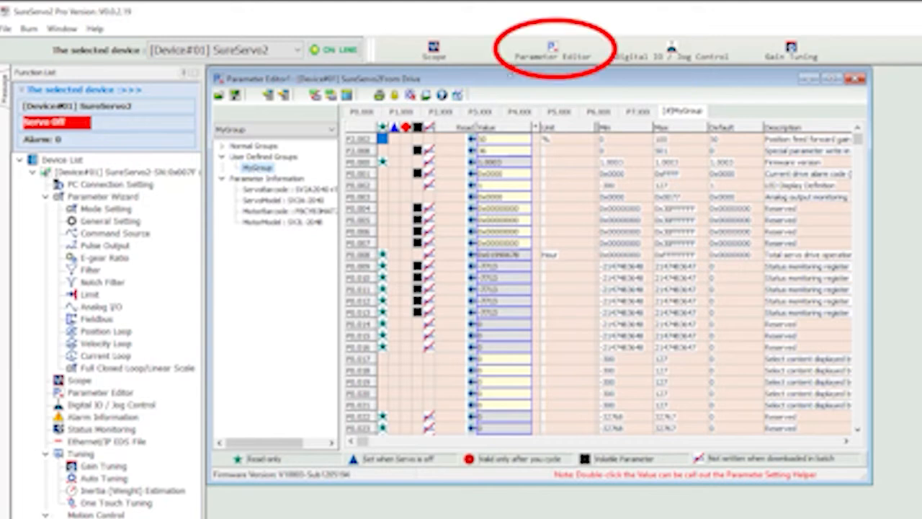
Step: In the Parameter Wizard's Mode Setting, try PR: Position (registers) control mode, and set the operation mode to [0x02] S: Speed control mode
{"action": "left_click", "coordinate": [99, 395]}
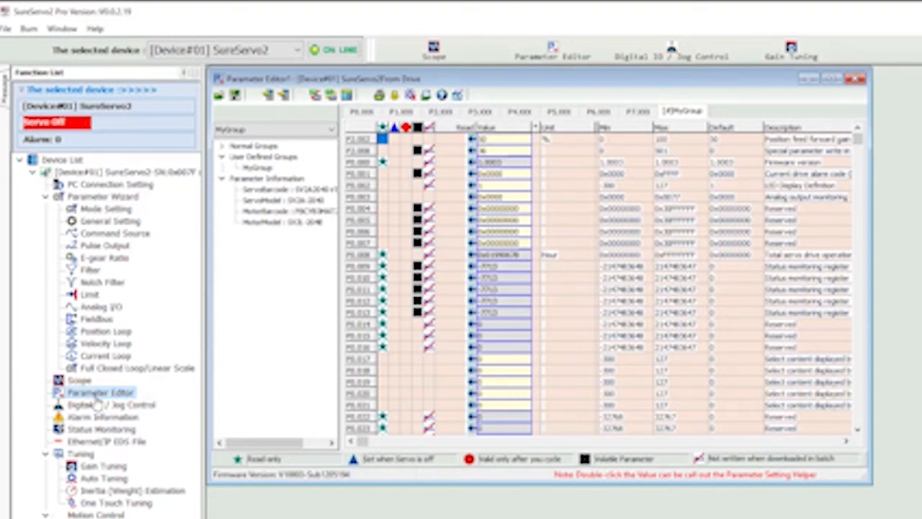
{"action": "left_click", "coordinate": [62, 193]}
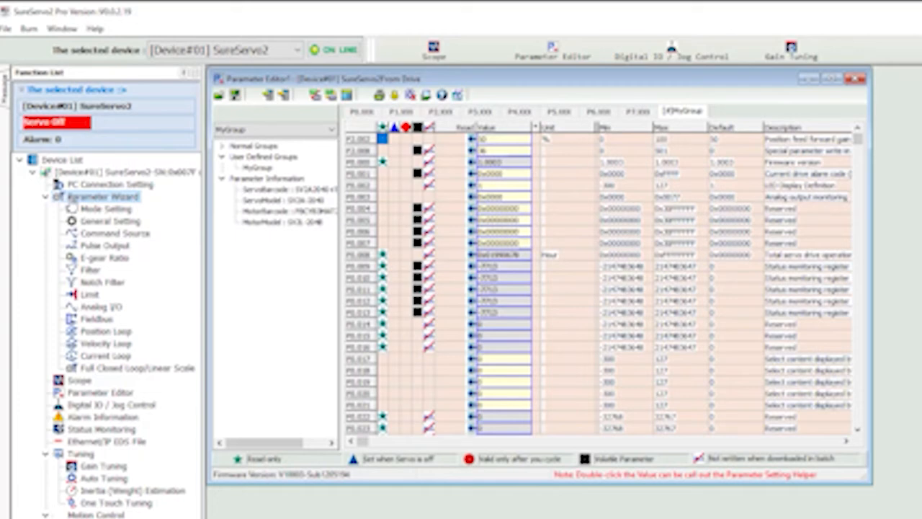
{"action": "left_click", "coordinate": [90, 209]}
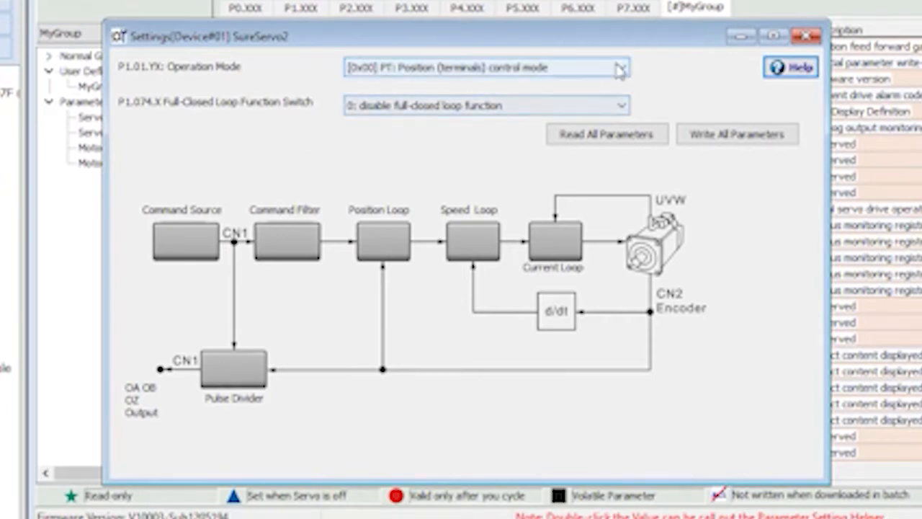
{"action": "left_click", "coordinate": [518, 67]}
{"action": "left_click", "coordinate": [559, 90]}
{"action": "left_click", "coordinate": [555, 68]}
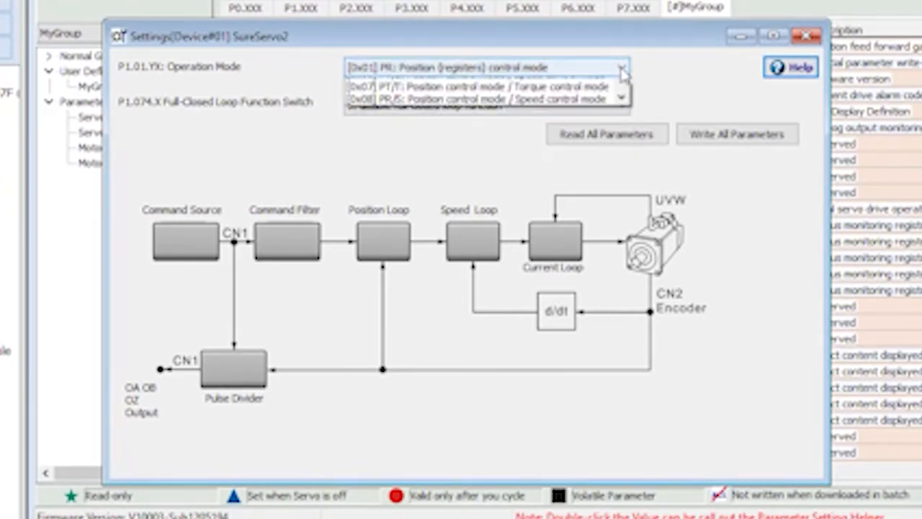
{"action": "left_click", "coordinate": [529, 96]}
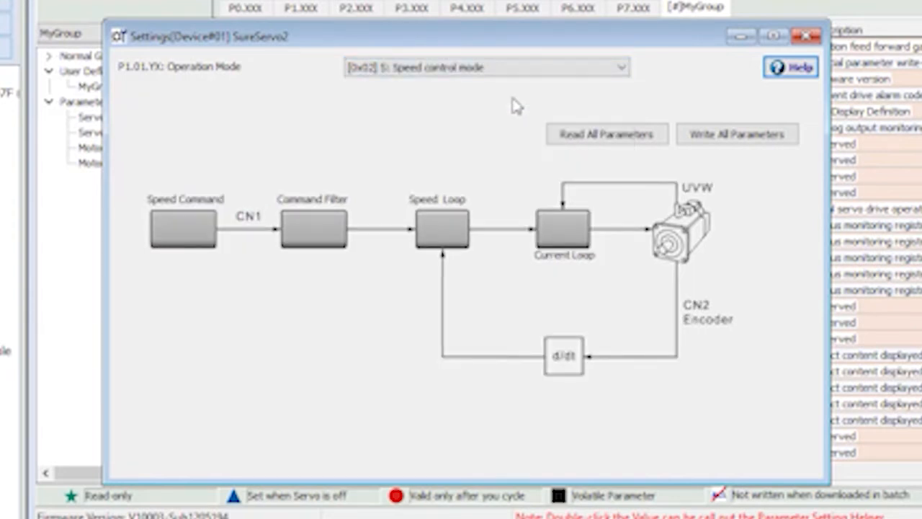
Step: Examine the Command Filter, Speed Loop, Current Loop and Notch Filter settings from the speed mode diagram, and close all the settings windows
{"action": "left_click", "coordinate": [325, 230]}
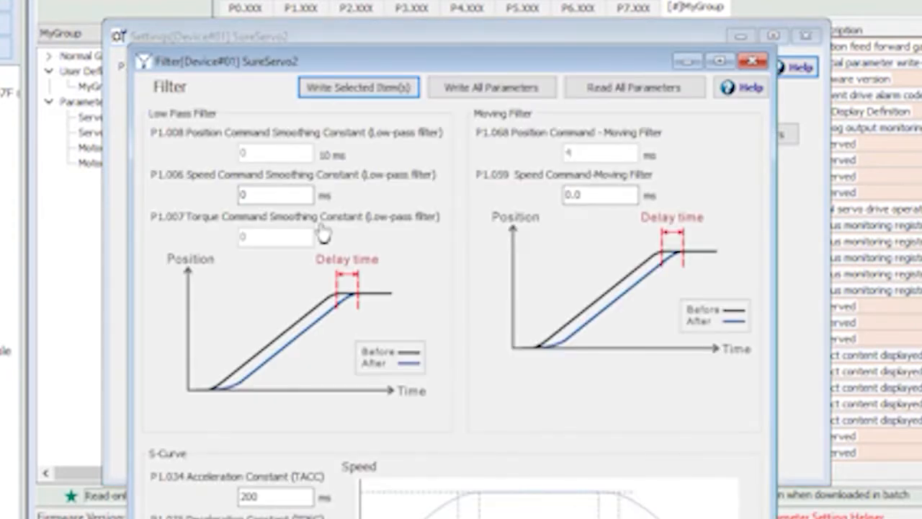
{"action": "left_click", "coordinate": [752, 62]}
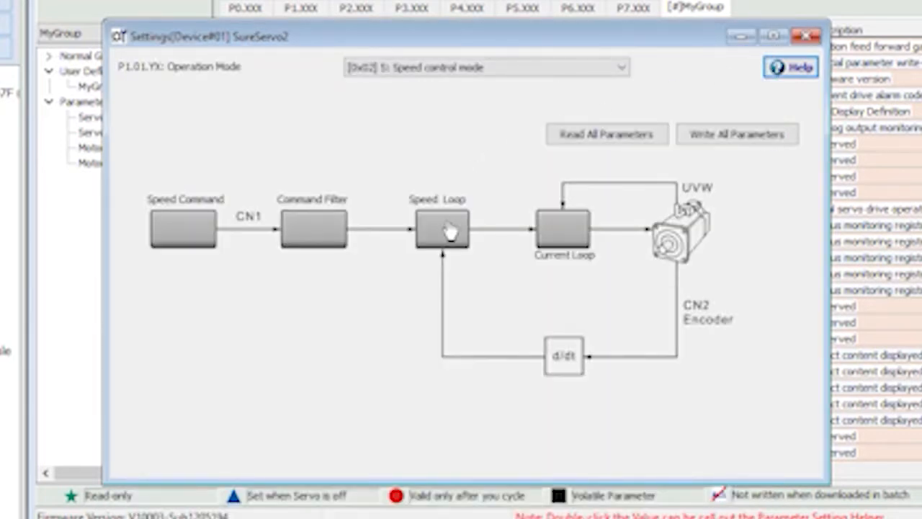
{"action": "left_click", "coordinate": [443, 228]}
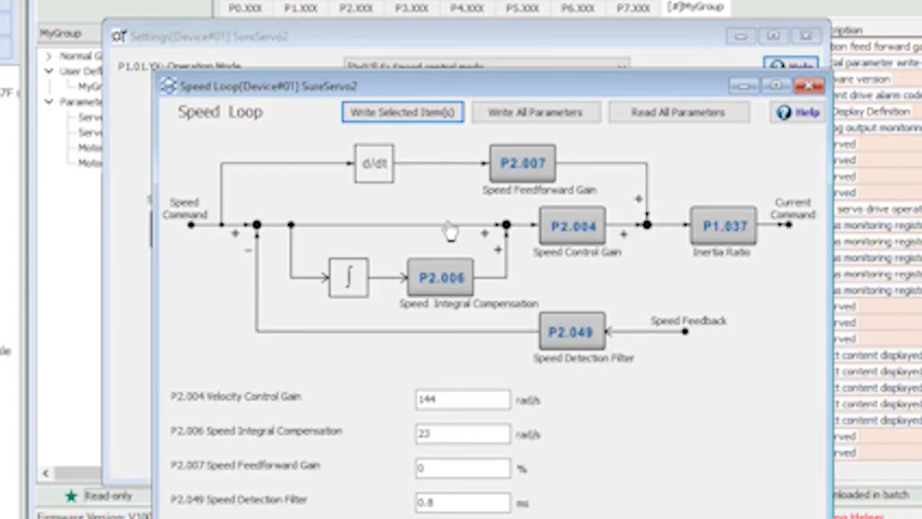
{"action": "left_click", "coordinate": [809, 86]}
{"action": "left_click", "coordinate": [560, 243]}
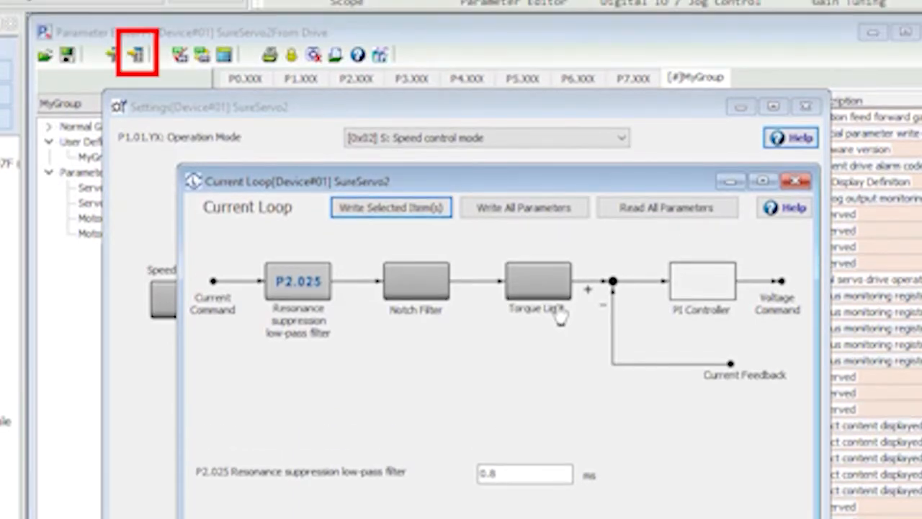
{"action": "left_click", "coordinate": [430, 294]}
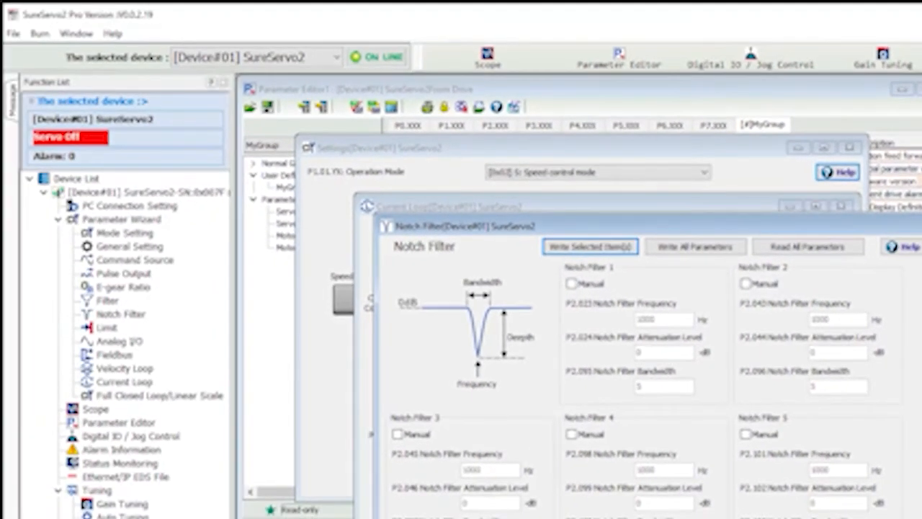
{"action": "left_click", "coordinate": [921, 206]}
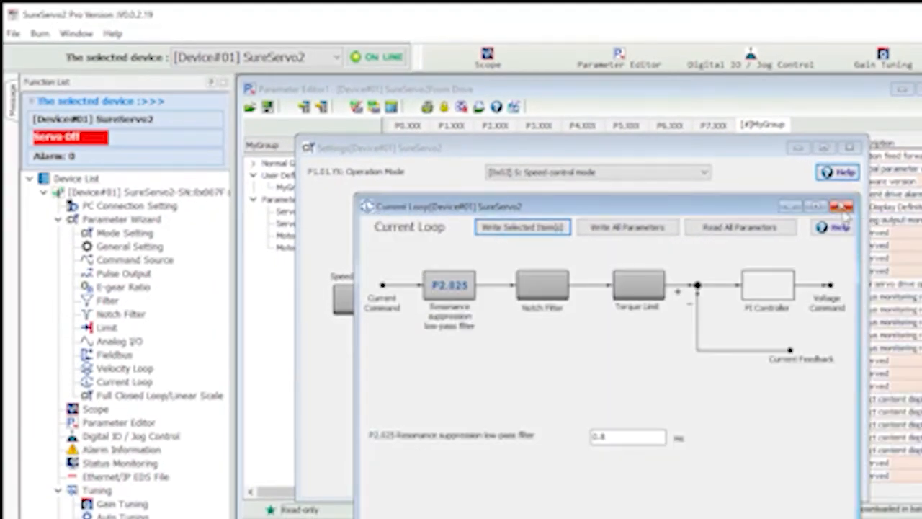
{"action": "left_click", "coordinate": [842, 208]}
{"action": "left_click", "coordinate": [850, 147]}
Step: Review the General Setting, Pulse Output and E-gear Ratio pages, including the digital input options for GNUM0, without changing anything
{"action": "left_click", "coordinate": [130, 246]}
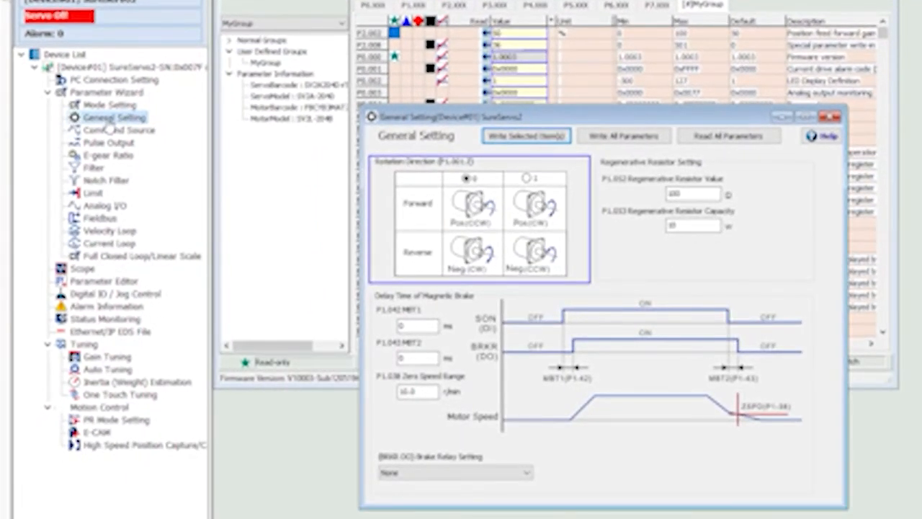
{"action": "left_click", "coordinate": [108, 142]}
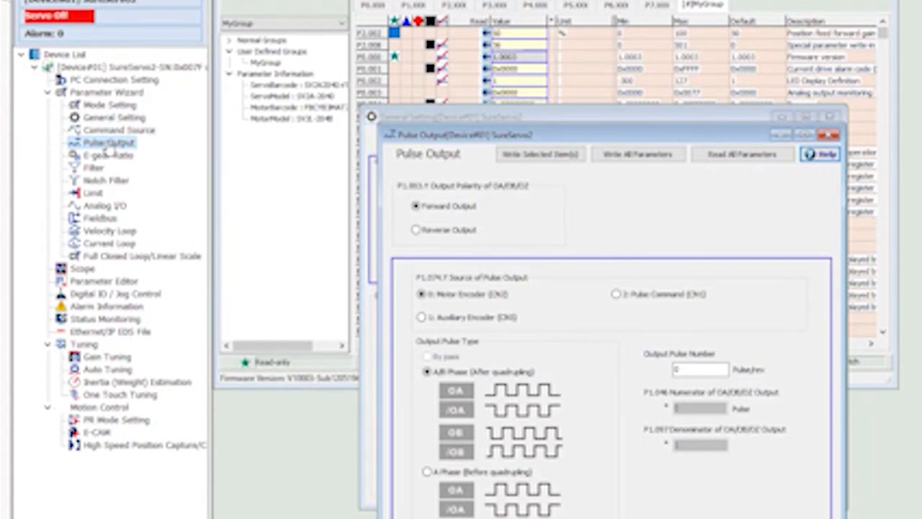
{"action": "left_click", "coordinate": [108, 154]}
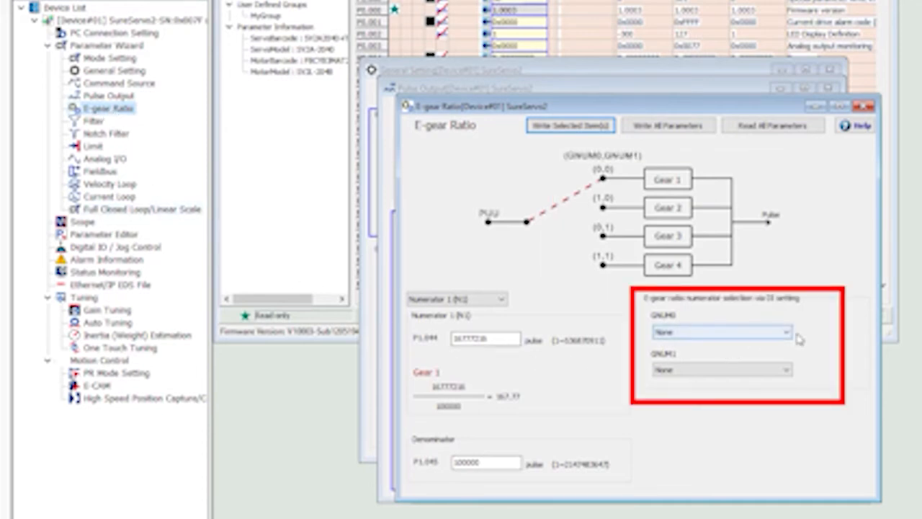
{"action": "left_click", "coordinate": [789, 334]}
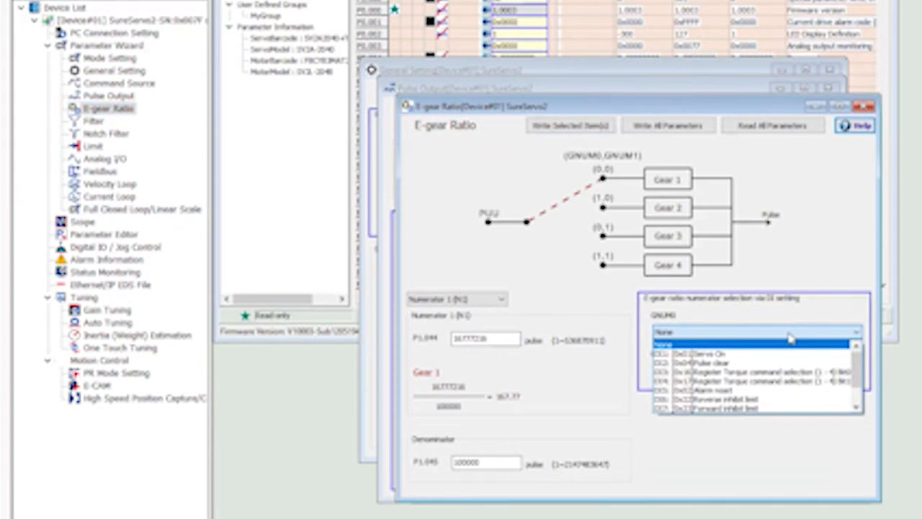
{"action": "mouse_move", "coordinate": [857, 361]}
{"action": "left_mouse_down"}
{"action": "mouse_move", "coordinate": [860, 394]}
{"action": "mouse_move", "coordinate": [862, 360]}
{"action": "left_mouse_up"}
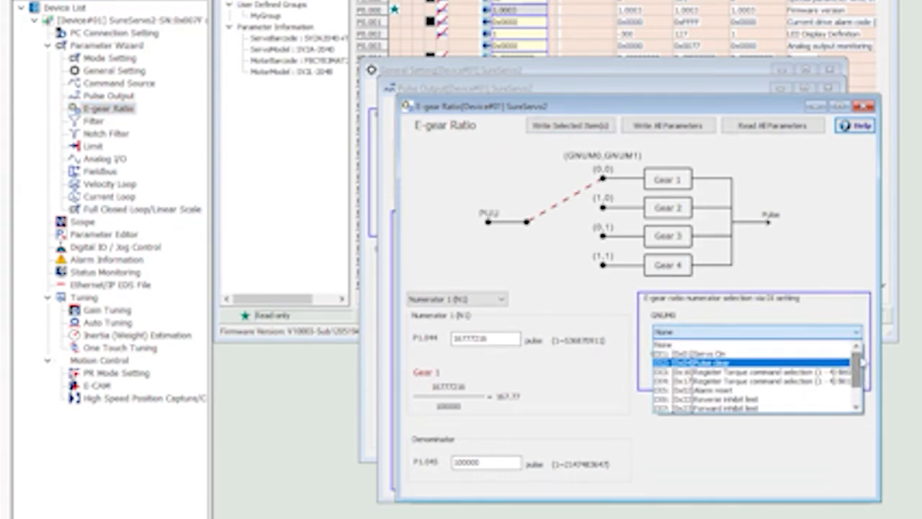
{"action": "left_click", "coordinate": [837, 309]}
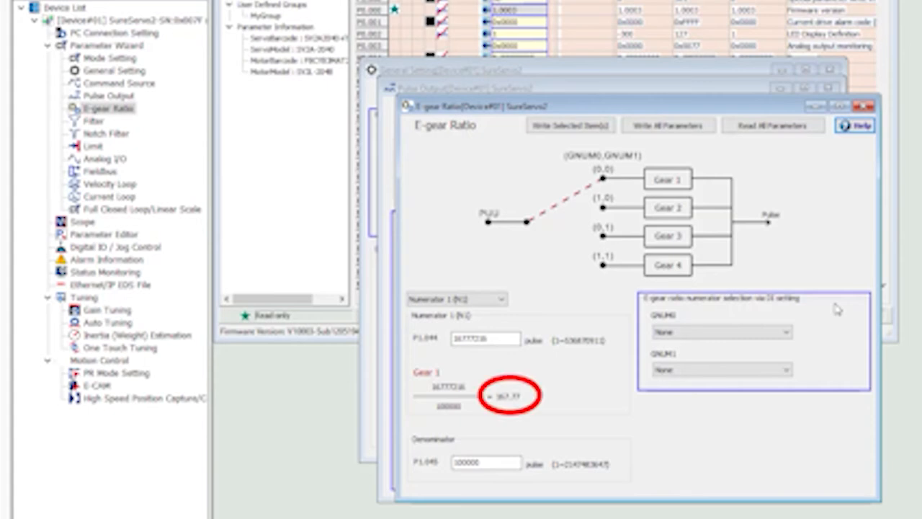
{"action": "left_click", "coordinate": [864, 106]}
{"action": "left_click", "coordinate": [830, 70]}
Step: Review the drive's Torque Limit settings on the wizard's Limit page and close it
{"action": "left_click", "coordinate": [93, 146]}
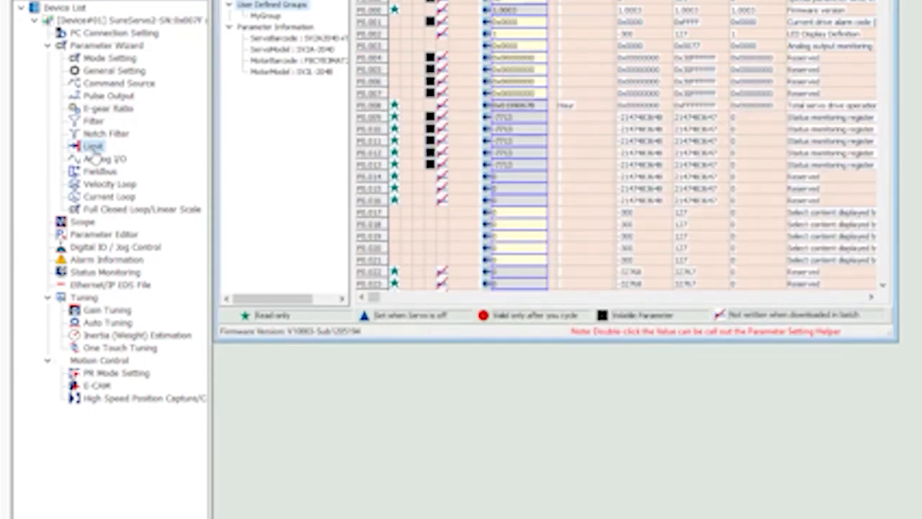
{"action": "left_click", "coordinate": [473, 173]}
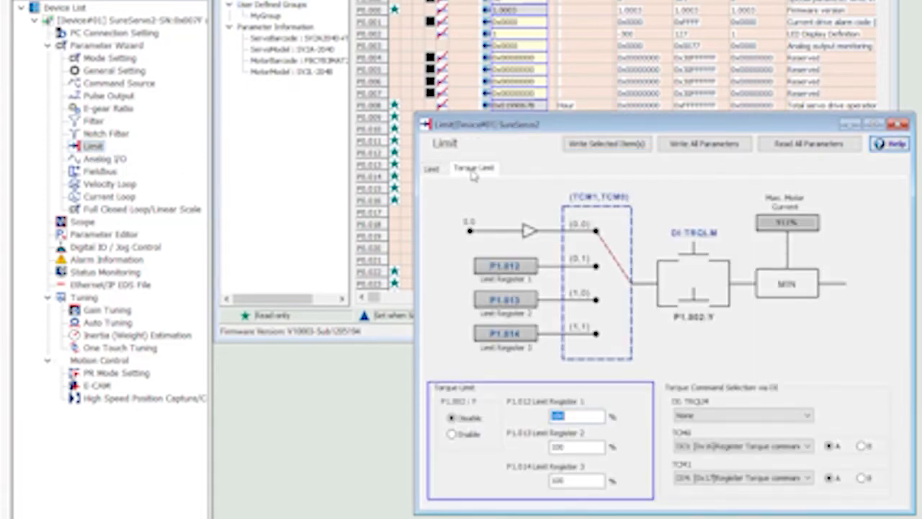
{"action": "left_click", "coordinate": [897, 124]}
Step: Review the Analog I/O speed, torque and position command inputs and the monitoring items available for the MON1 output
{"action": "left_click", "coordinate": [97, 161]}
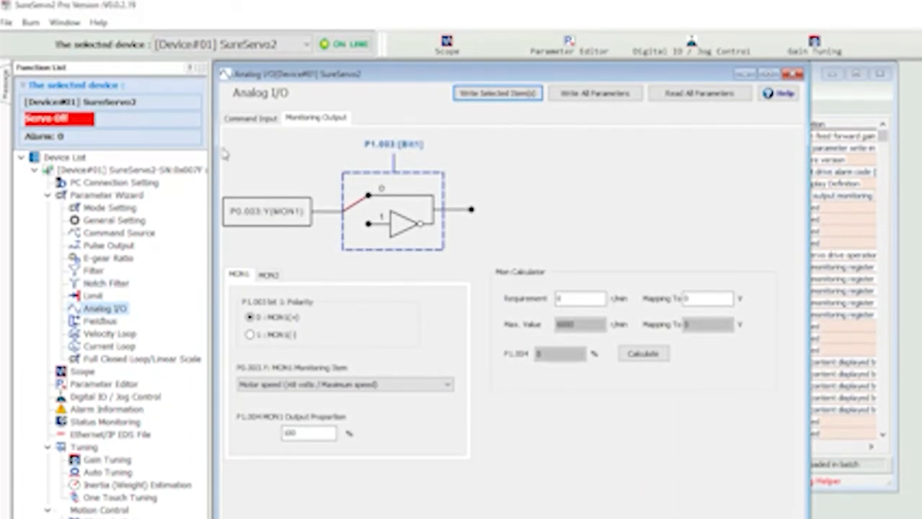
{"action": "left_click", "coordinate": [238, 119]}
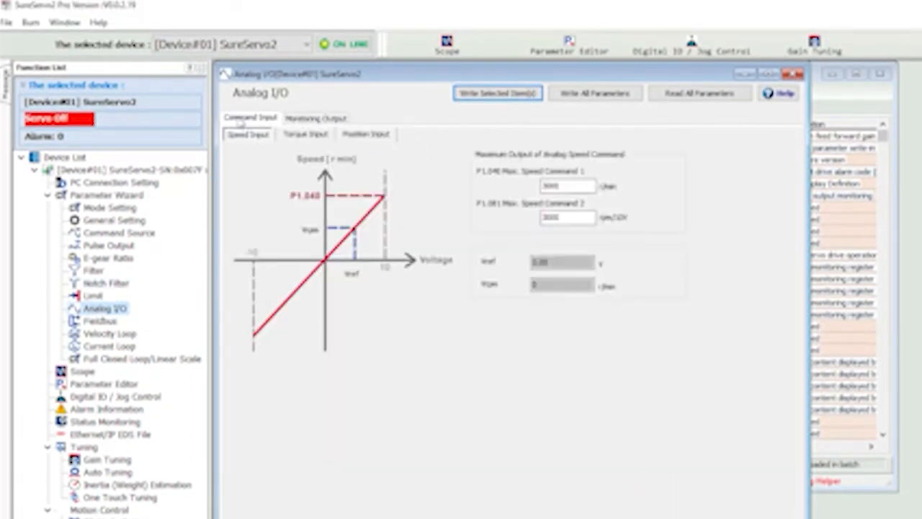
{"action": "left_click", "coordinate": [308, 137]}
{"action": "left_click", "coordinate": [365, 141]}
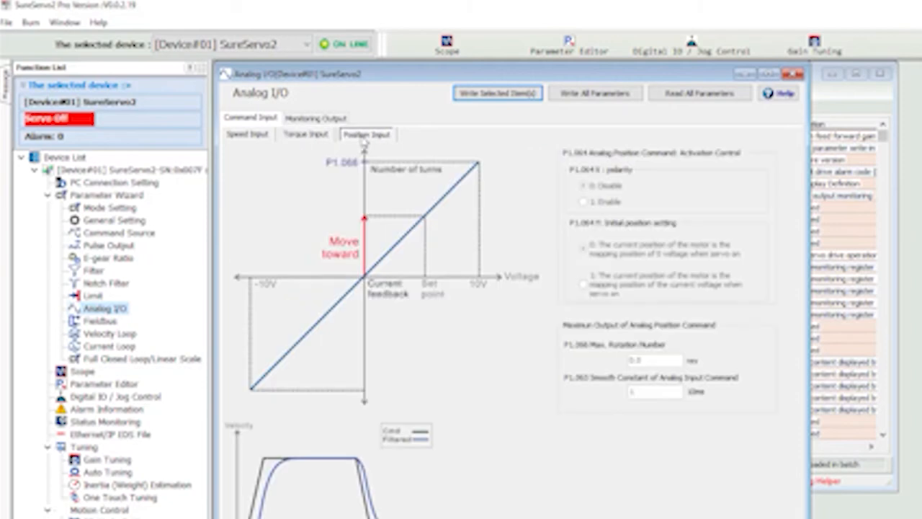
{"action": "left_click", "coordinate": [323, 120]}
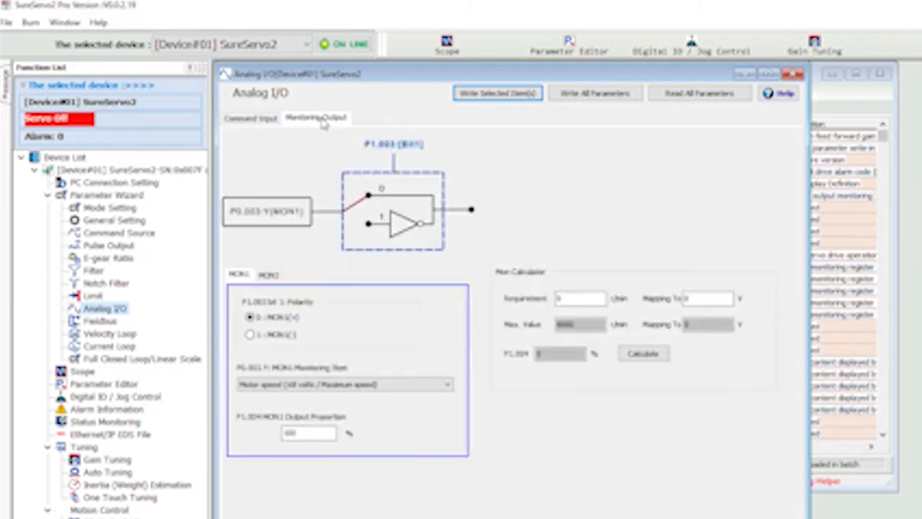
{"action": "left_click", "coordinate": [446, 385]}
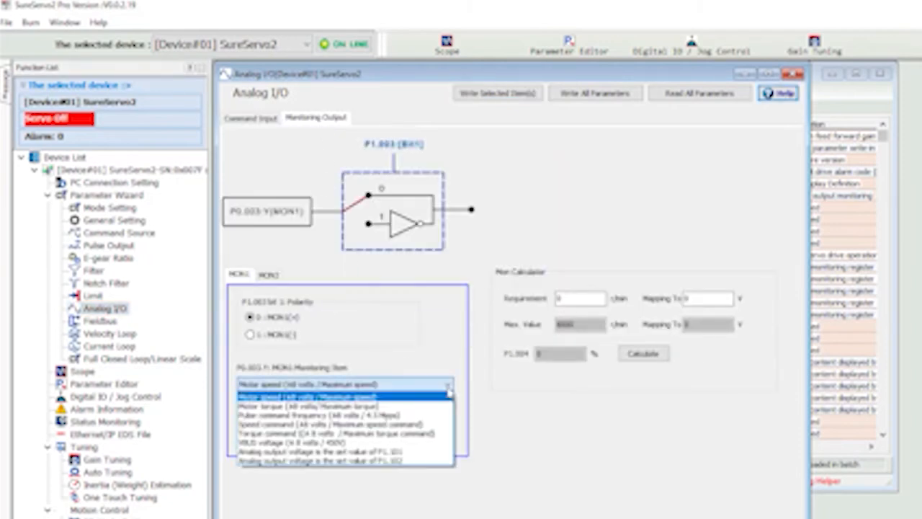
{"action": "left_click", "coordinate": [448, 389]}
{"action": "left_click", "coordinate": [793, 74]}
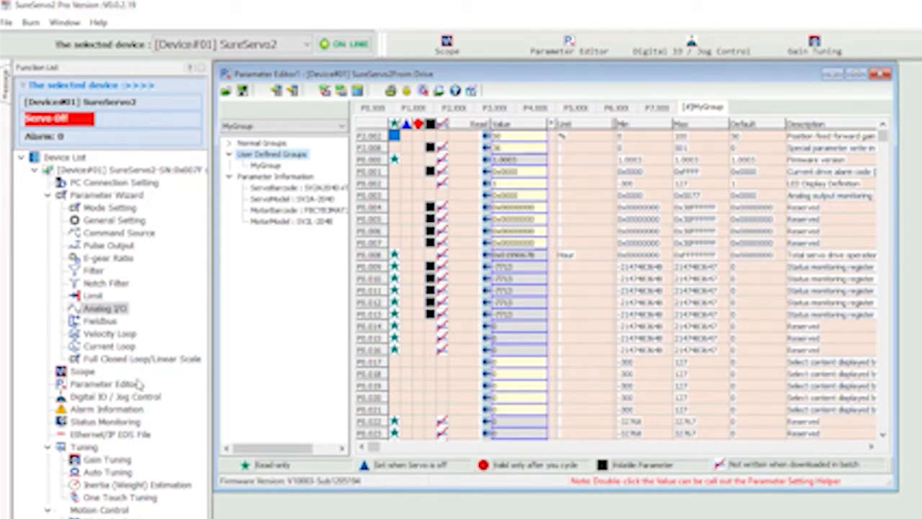
Step: Look at the Scope and the digital input and output states in Digital IO / Jog Control, and close both
{"action": "left_click", "coordinate": [82, 373]}
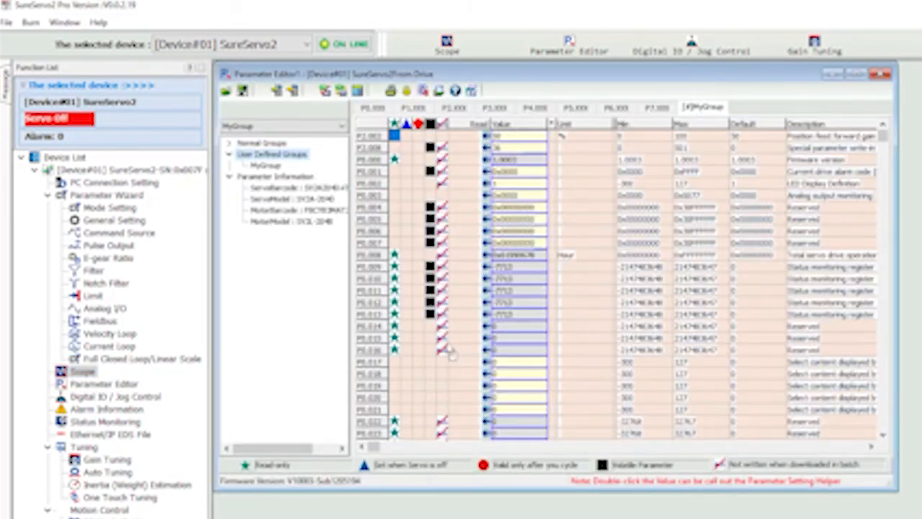
{"action": "left_click", "coordinate": [828, 467]}
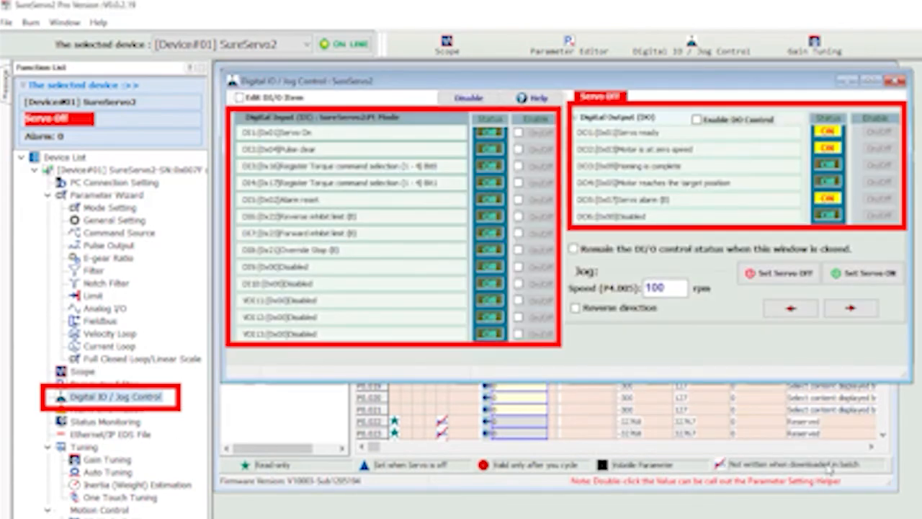
{"action": "left_click", "coordinate": [895, 80]}
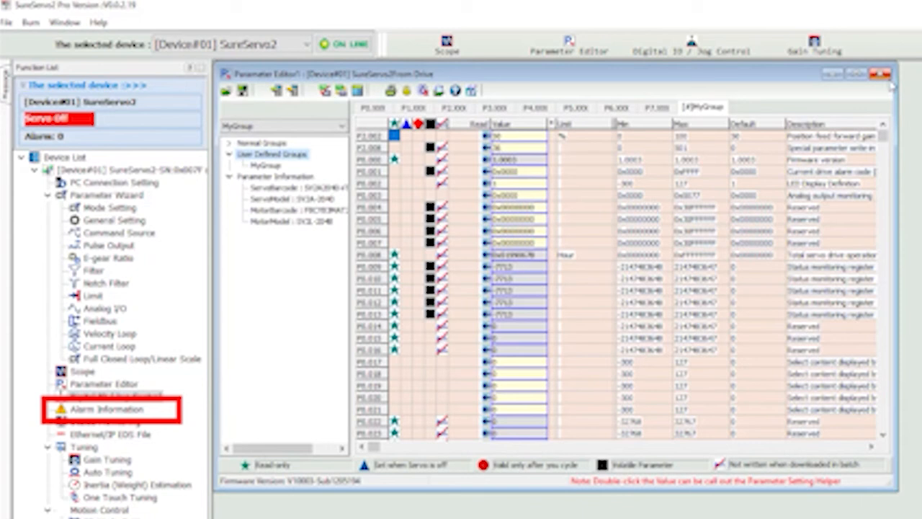
Step: Run Status Monitoring to read the drive's live values, and stop and close the monitor
{"action": "double_click", "coordinate": [106, 422]}
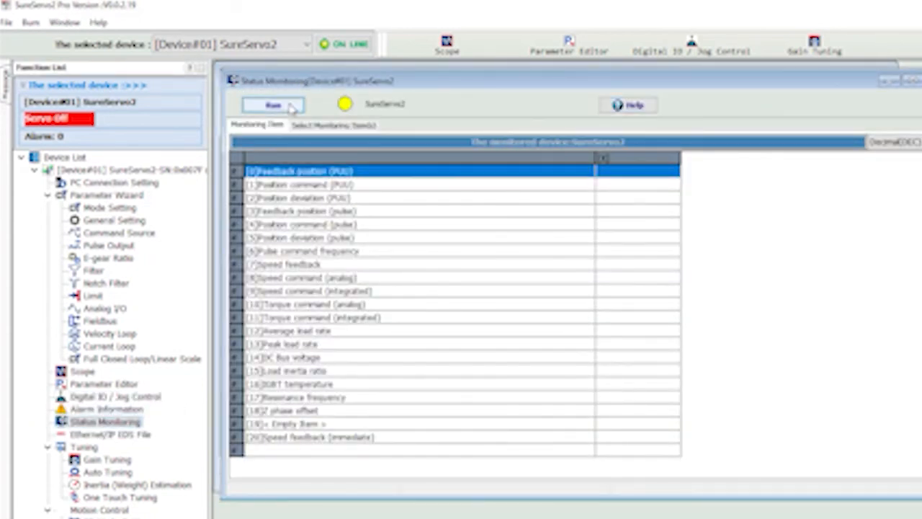
{"action": "left_click", "coordinate": [292, 107]}
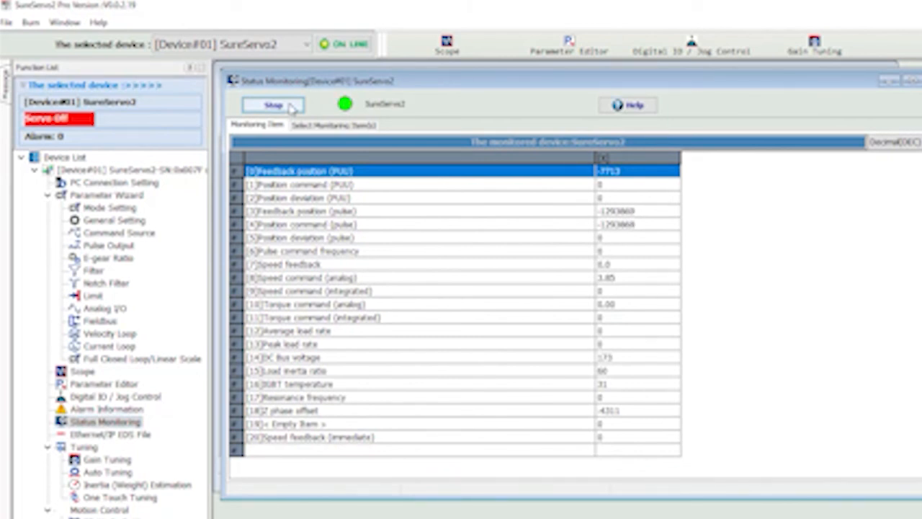
{"action": "left_click", "coordinate": [291, 107]}
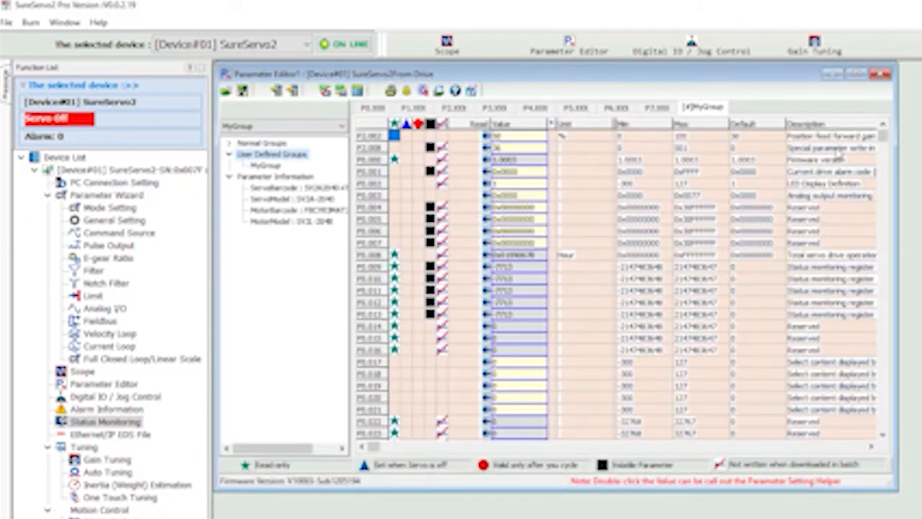
Step: Open the Ethernet/IP EDS File Generator to view its PLC input and output value assignments
{"action": "double_click", "coordinate": [95, 437]}
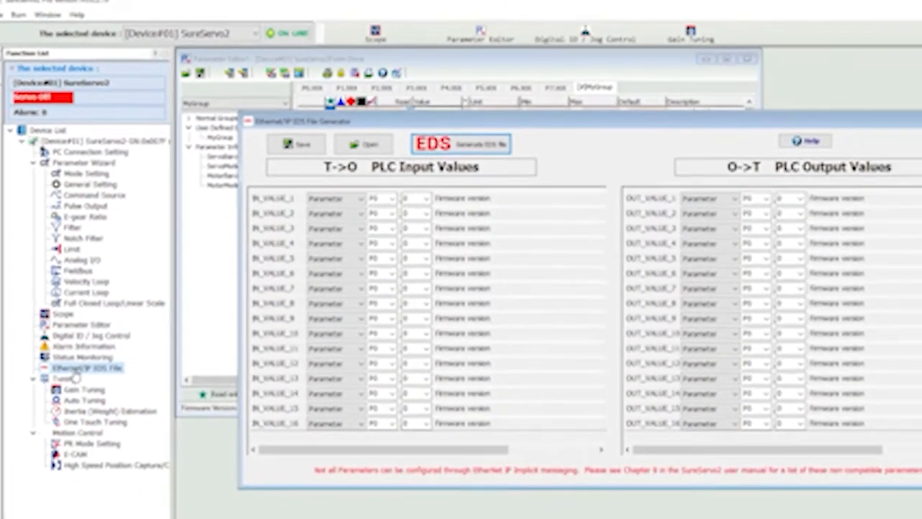